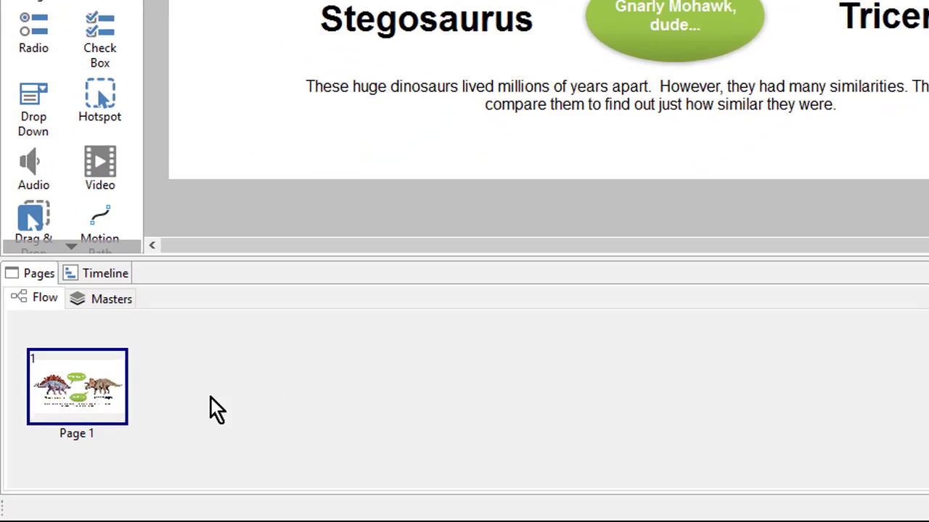
- Add a new blank page to the project after Page 1
right_click(118, 375)
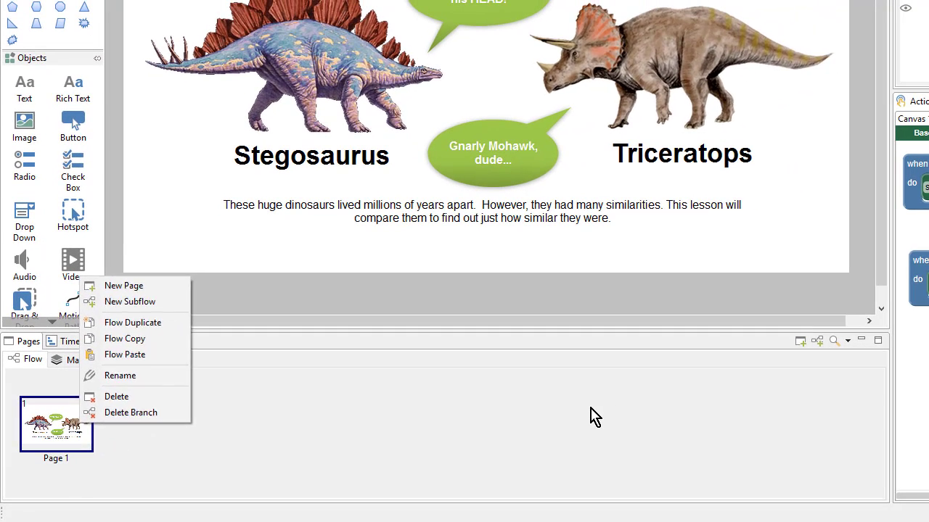
left_click(890, 364)
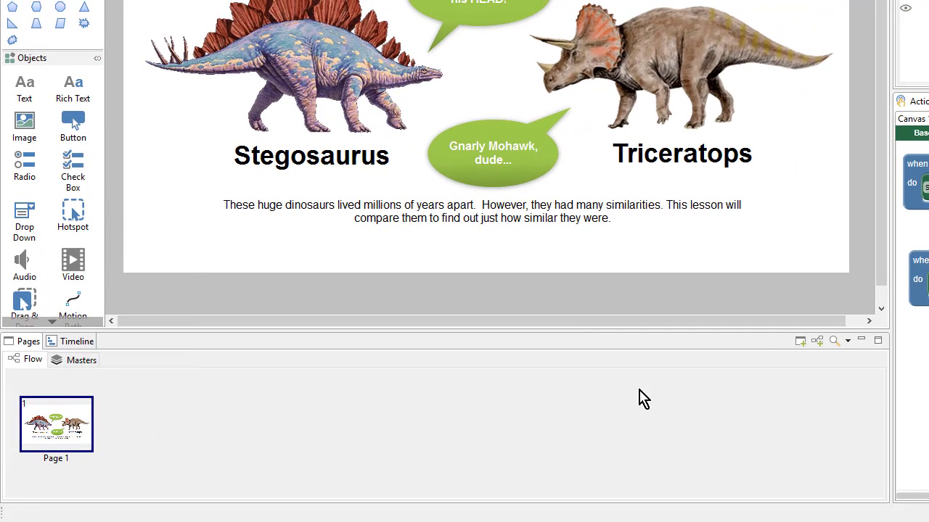
left_click(800, 342)
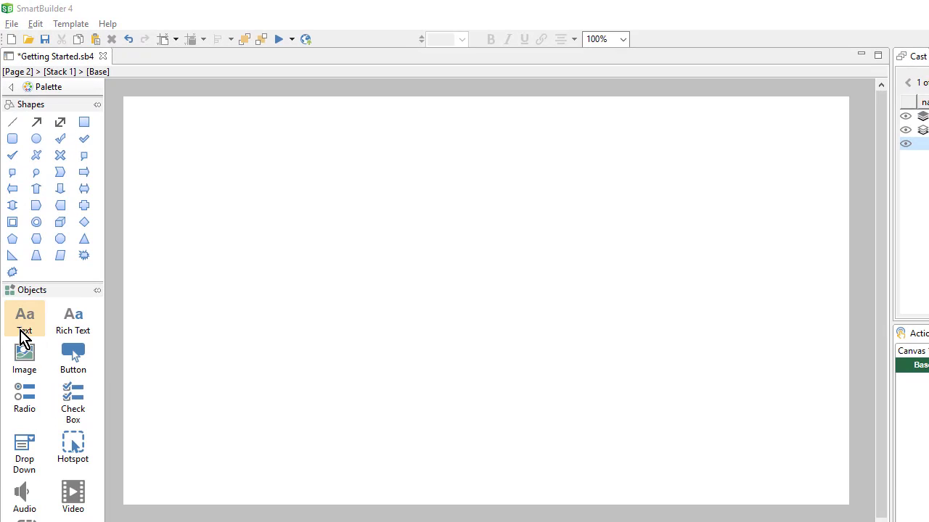
- Add a text object reading "A long time ago..." across the middle of the new page
left_click(21, 335)
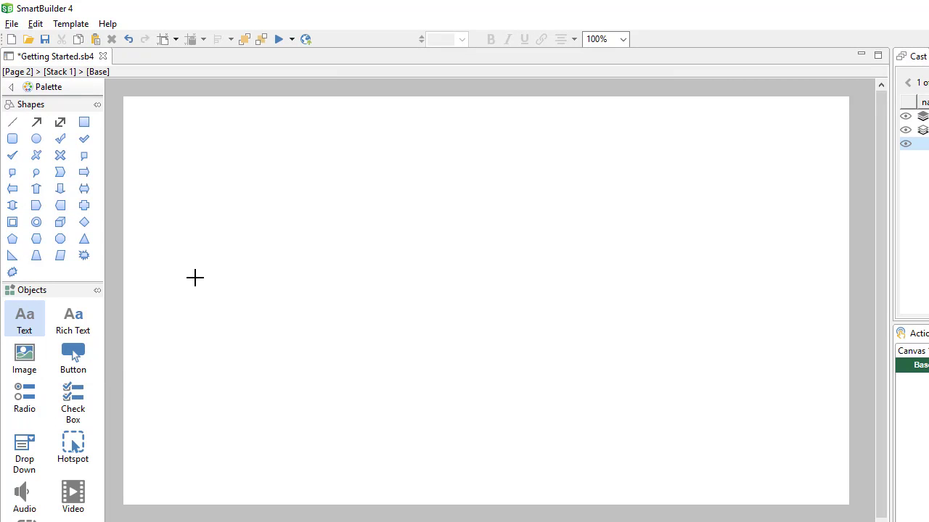
left_click_drag(195, 277, 587, 400)
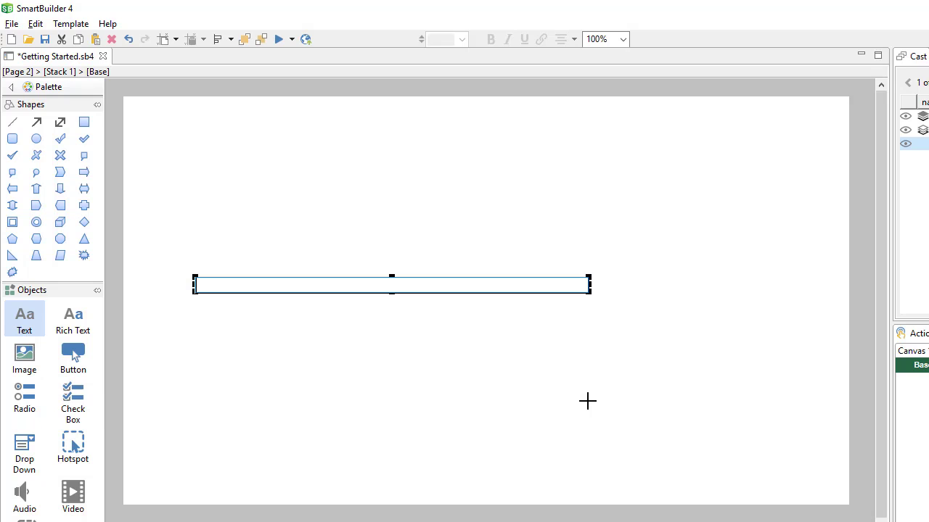
key("ctrl+v")
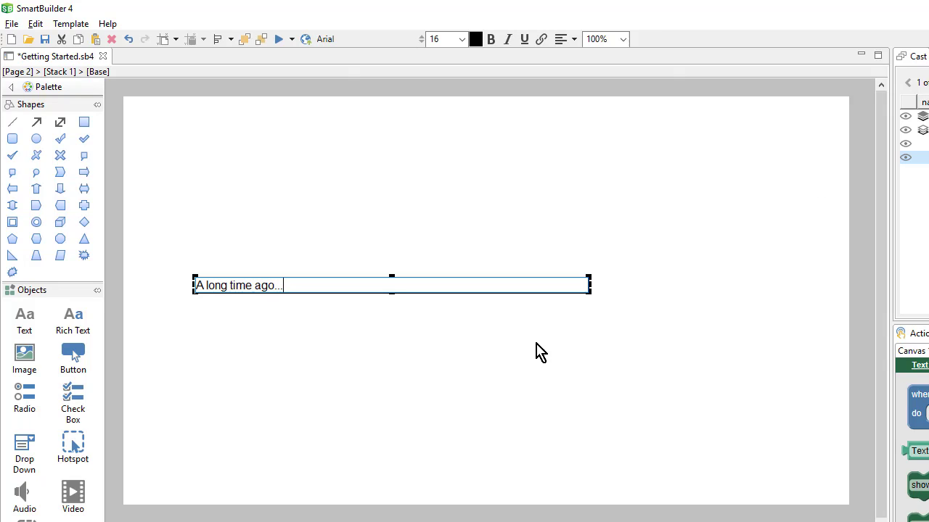
left_click(534, 342)
- Format the "A long time ago..." text at size 48, bold and centre-aligned, and move it to the top of the page
left_click(300, 290)
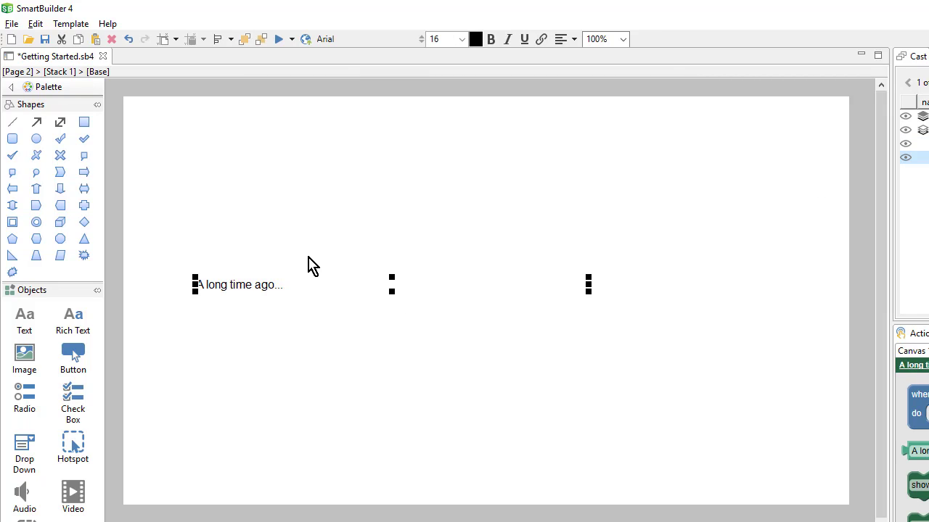
left_click(461, 41)
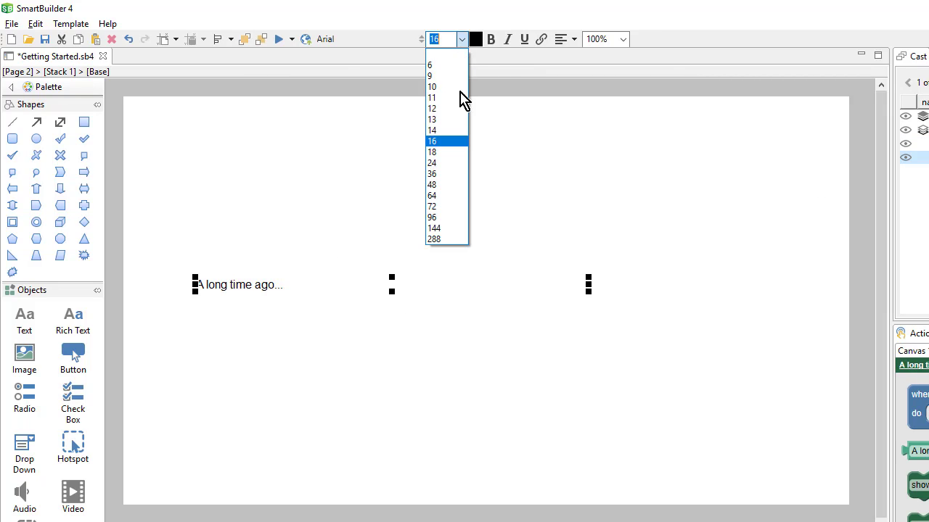
left_click(456, 186)
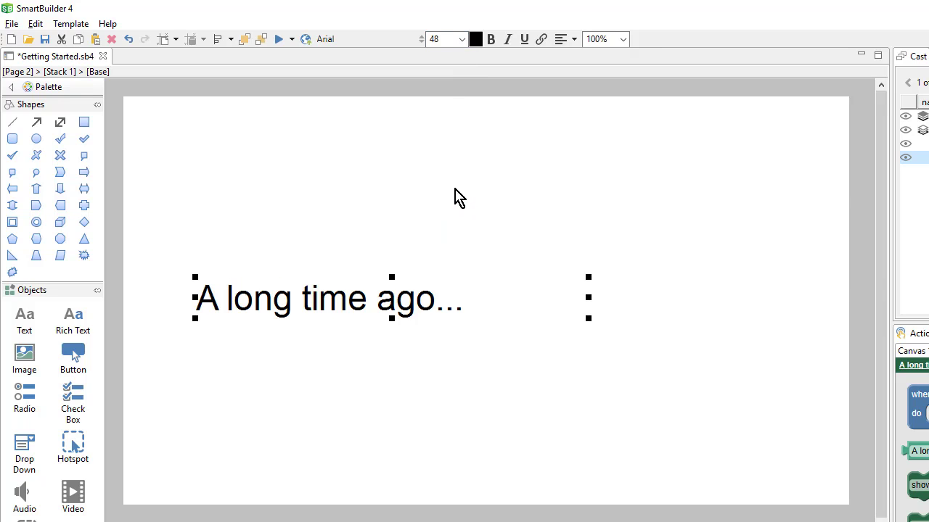
left_click(491, 40)
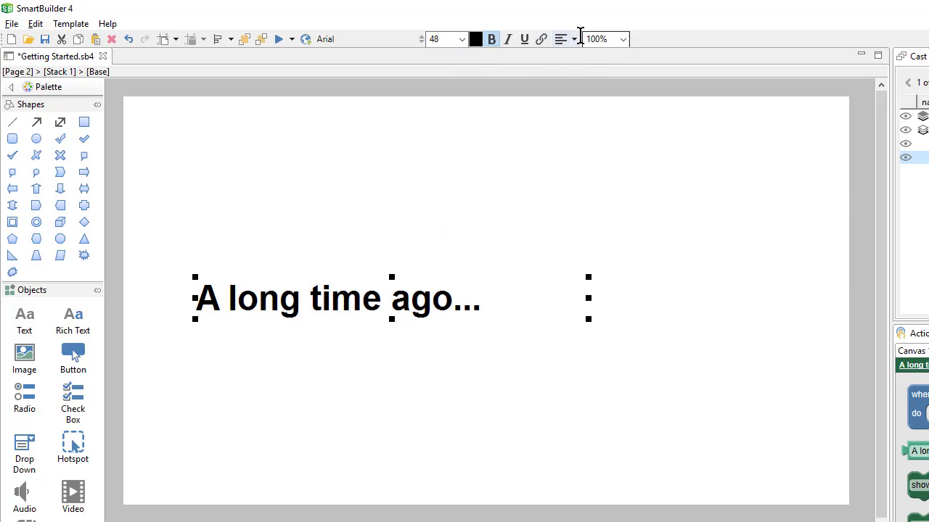
left_click(574, 39)
left_click(581, 76)
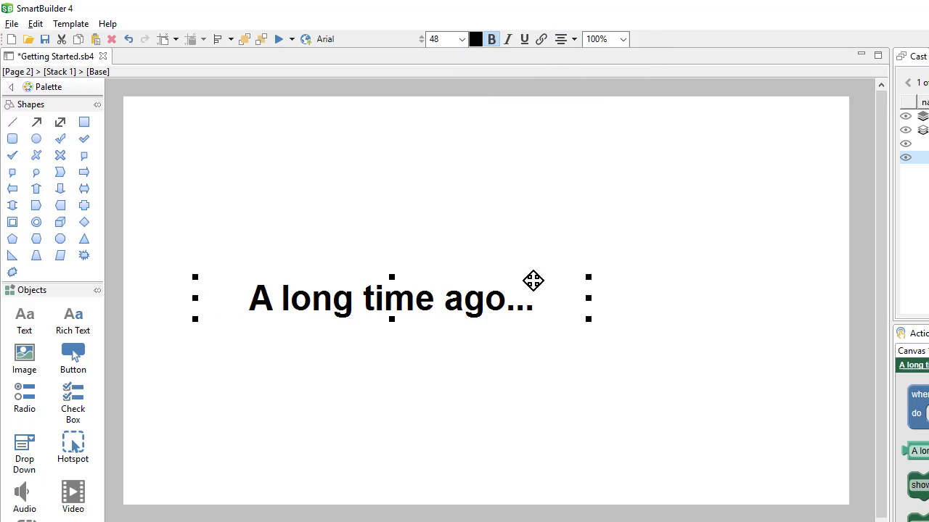
left_click_drag(476, 308, 549, 164)
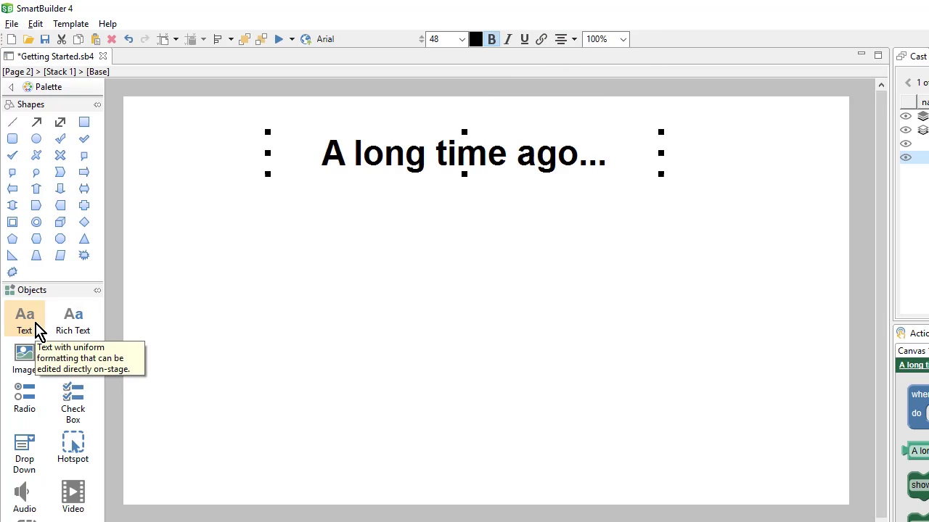
- Add a text object with the paragraph beginning "Stegosaurus lived 155-150 million years ago" and place it below the title on the page's left side
left_click(37, 330)
left_click_drag(181, 285, 459, 356)
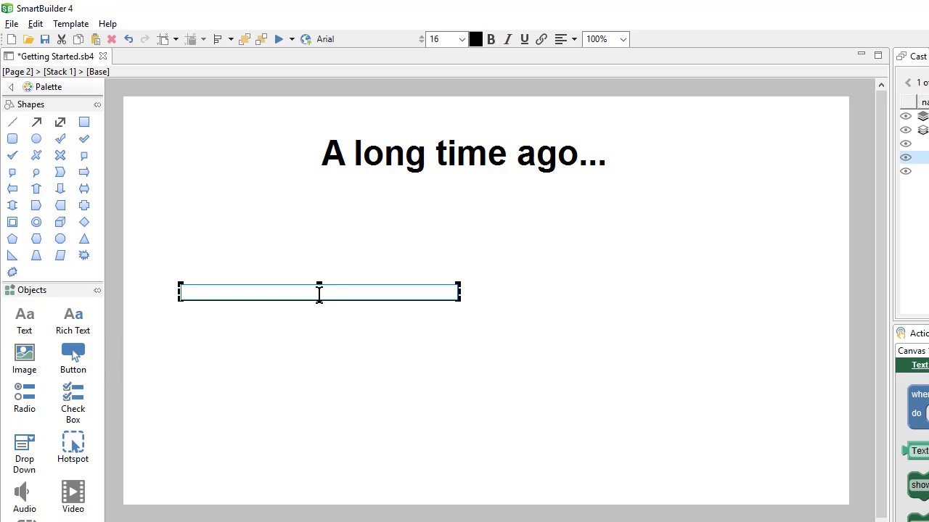
type("Stegosaurus lived 155-150 million years ago, and coexisted with large predatory theropod dinosaurs, such as Allosaurus and Ceratosaurus, so some form of armor appears to have been necessary.")
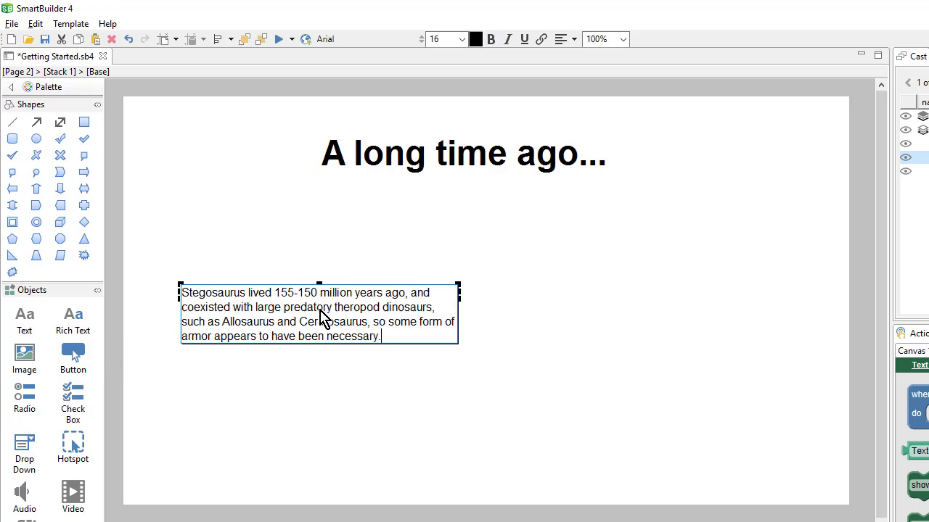
left_click(324, 397)
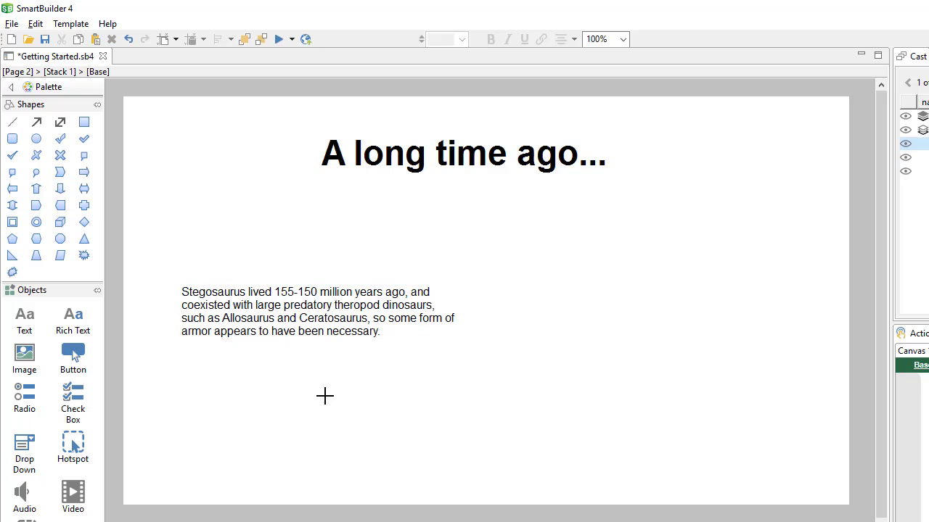
left_click(333, 325)
left_click_drag(394, 326, 365, 263)
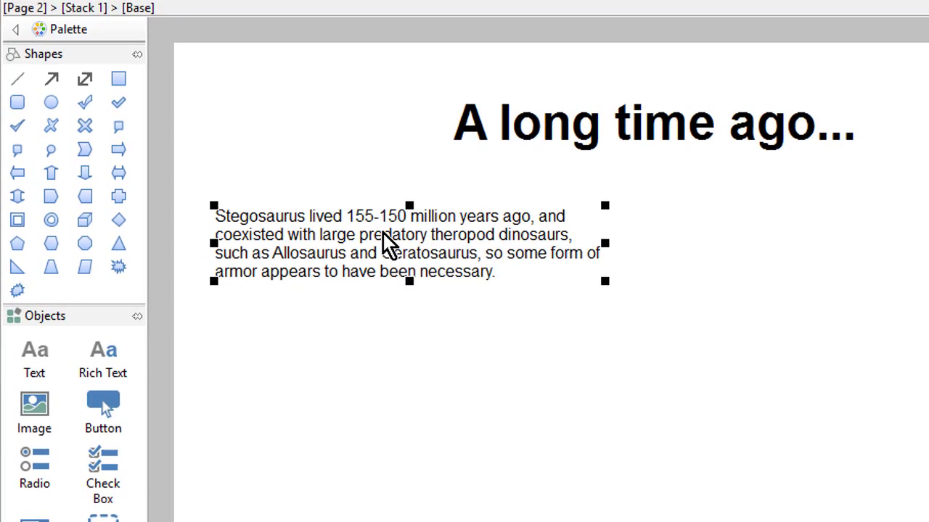
- Duplicate the Stegosaurus paragraph and place the copy directly beneath the original in the page's lower-left area
right_click(272, 231)
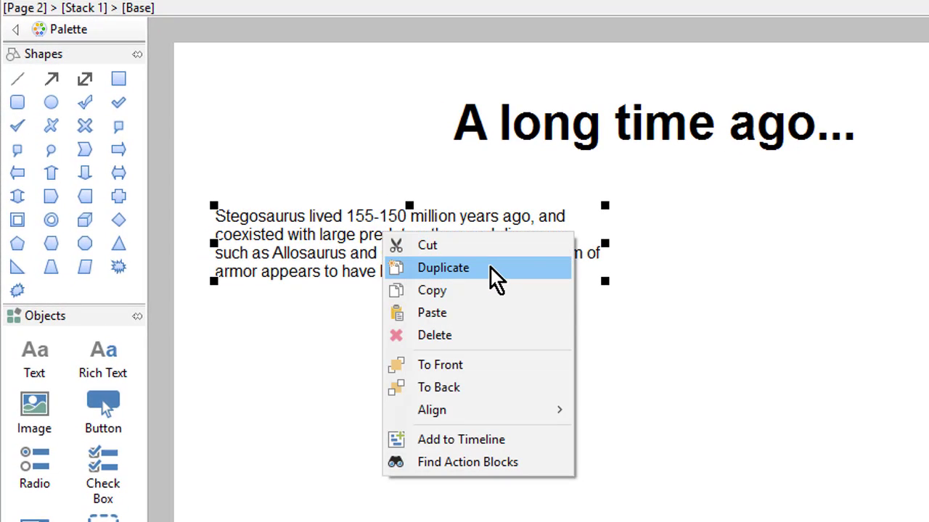
left_click(490, 267)
left_click_drag(491, 267, 477, 457)
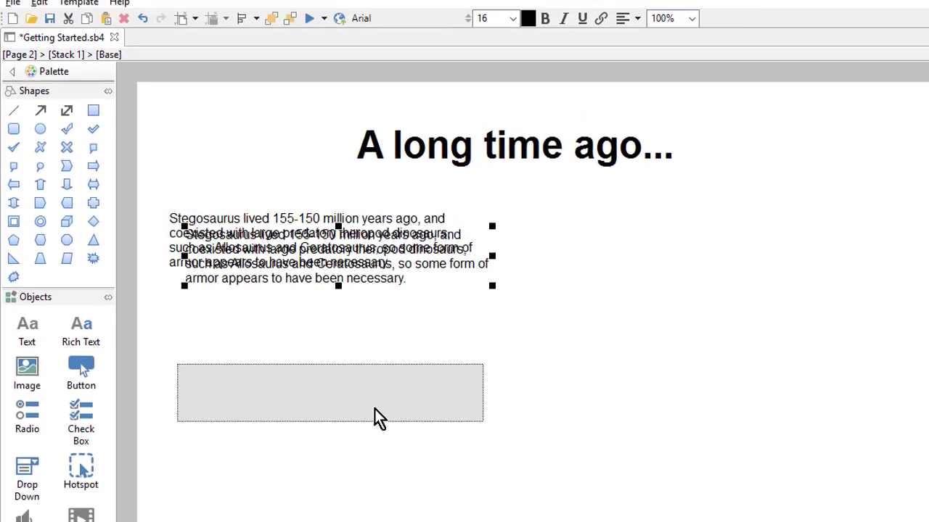
left_click_drag(374, 408, 337, 434)
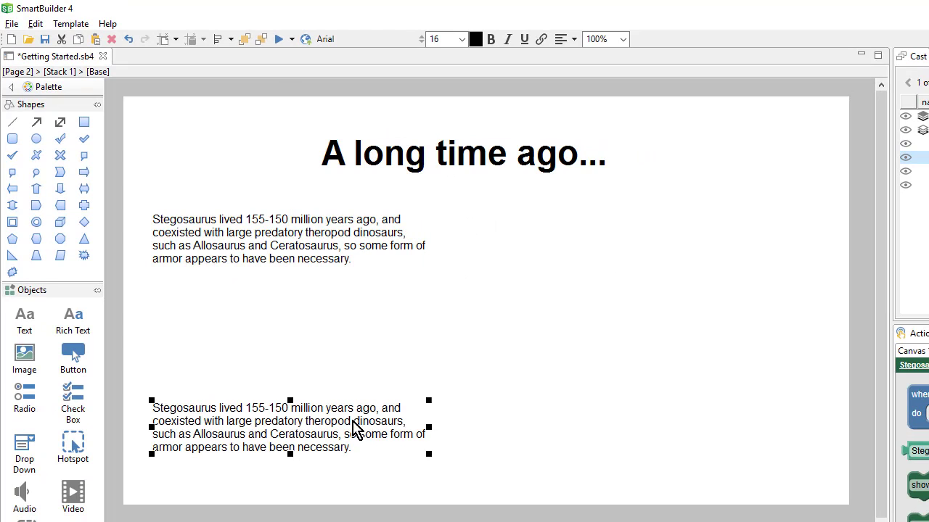
- Make two more copies of the Stegosaurus paragraph and place them in the page's lower-right and upper-right areas
right_click(353, 421)
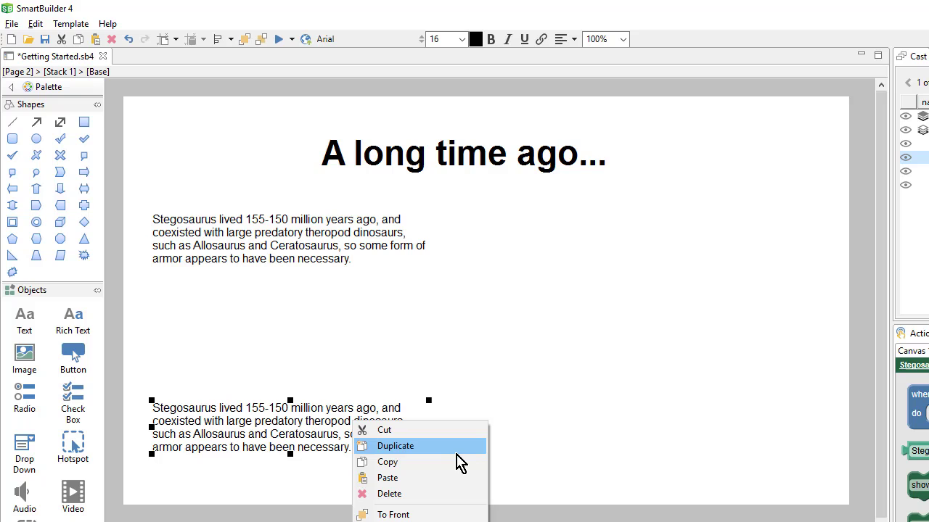
left_click(463, 447)
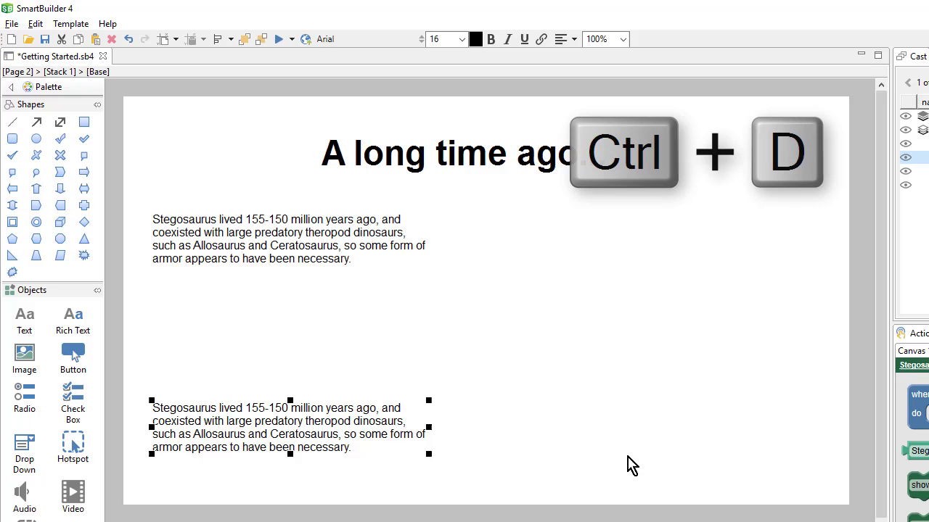
key("ctrl+d")
key("ctrl+d")
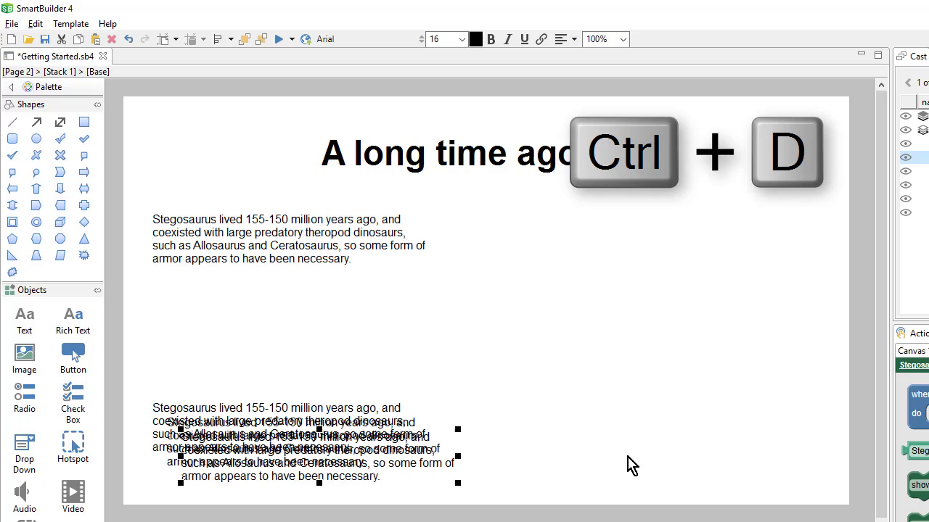
left_click_drag(383, 475, 753, 460)
left_click(405, 461)
left_click_drag(354, 460, 731, 250)
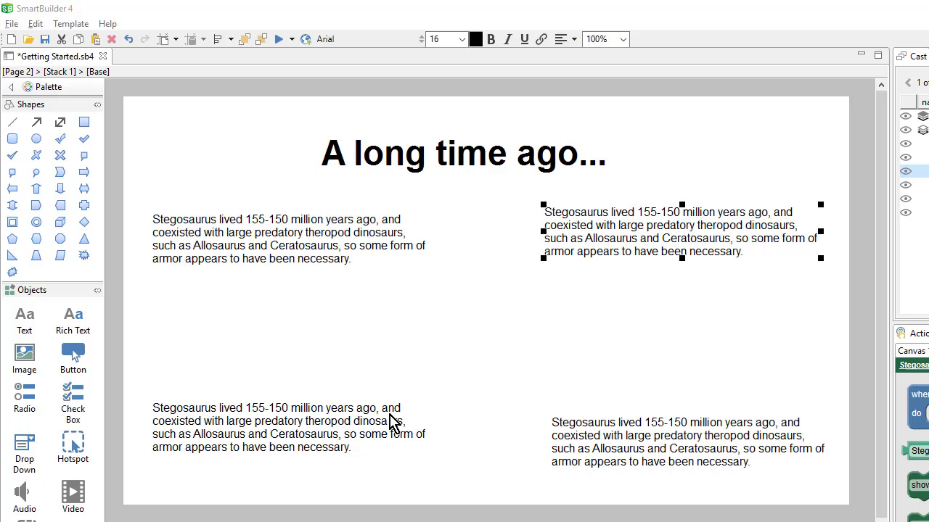
- Replace the lower-left paragraph with "Fossil records show that the most popular names for Stegosaurses were Leslie and Nigel."
left_click(332, 421)
double_click(338, 411)
key("ctrl+a")
type("Fossil records show that the most popular names for Stegosaurses were Leslie and Nigel")
key("Escape")
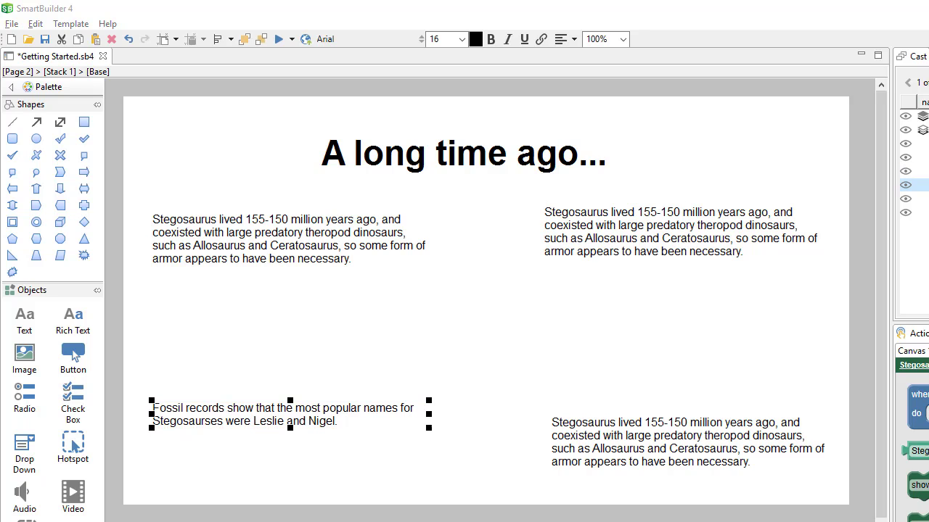
- Replace the upper-right paragraph with the text beginning "Triceratops lived 68-66 million years ago and possessed a sturdy build, with strong limbs"
double_click(657, 243)
key("ctrl+a")
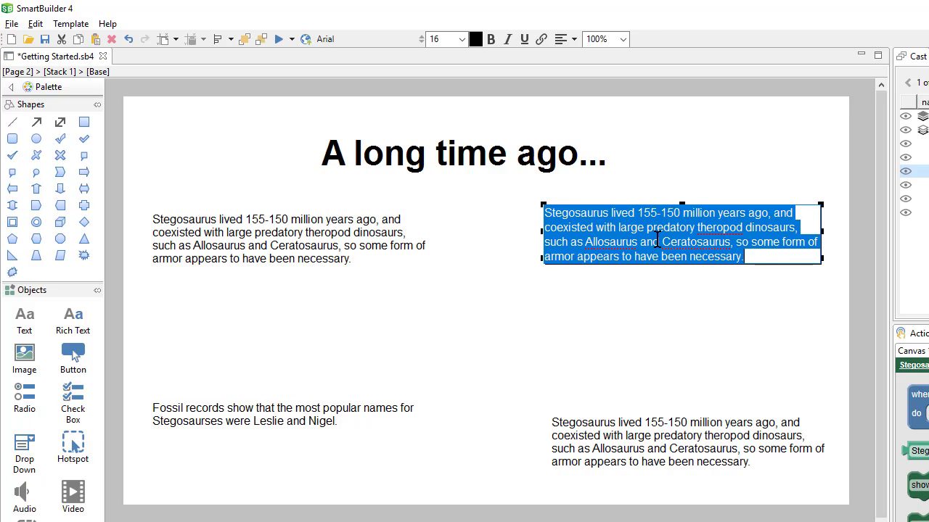
type("Triceratops lived 68-66 million years ago and possessed a sturdy build, with strong limbs, short hands with three hooves each with, and short feet with four hooves each.")
key("Escape")
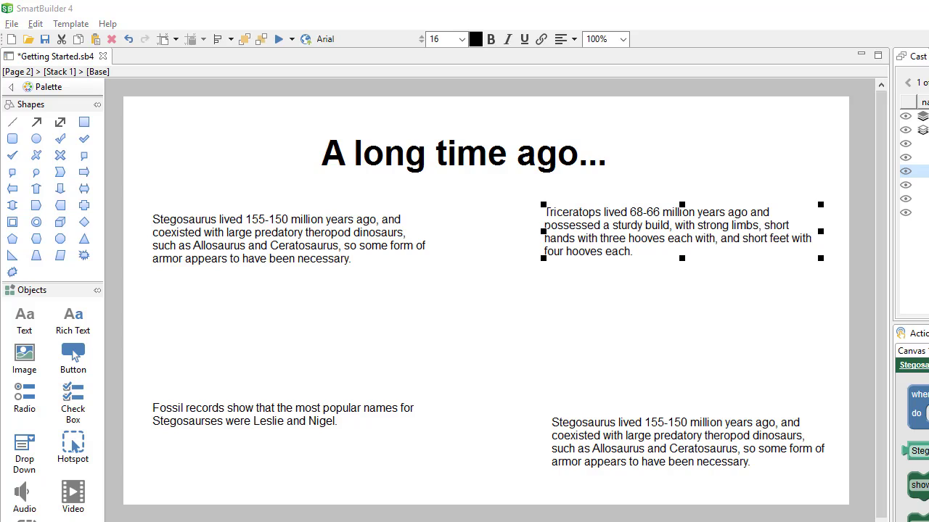
- Replace the lower-right paragraph with "Triceratops particularly enjoyed broad leafed ferns, grasses, and mocha gelato."
left_click(643, 452)
double_click(678, 438)
key("ctrl+a")
type("Triceratops particularly enjoyed broad leafed ferns, grasses, and mocha gelato.")
left_click(700, 359)
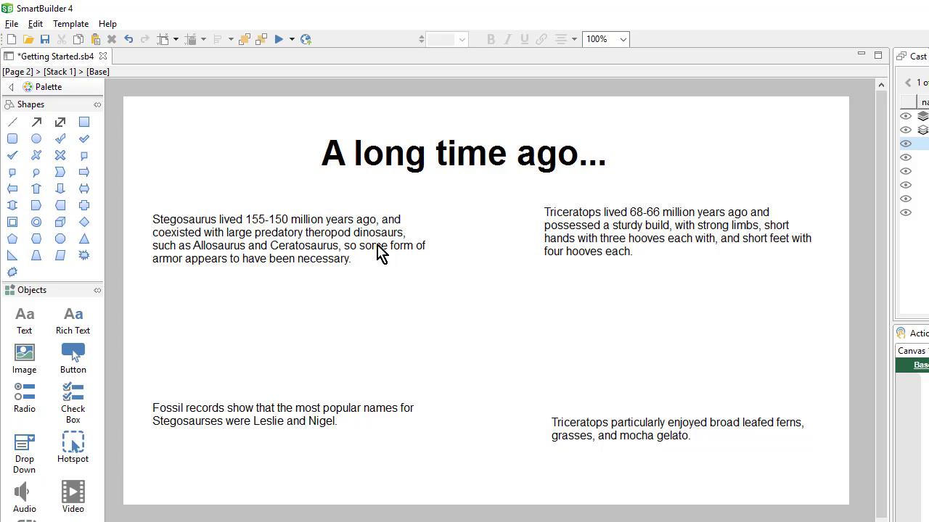
- Shift the upper-left Stegosaurus paragraph slightly up and align its left edge with the Fossil records paragraph below it
left_click(320, 257)
left_click_drag(288, 251, 325, 243)
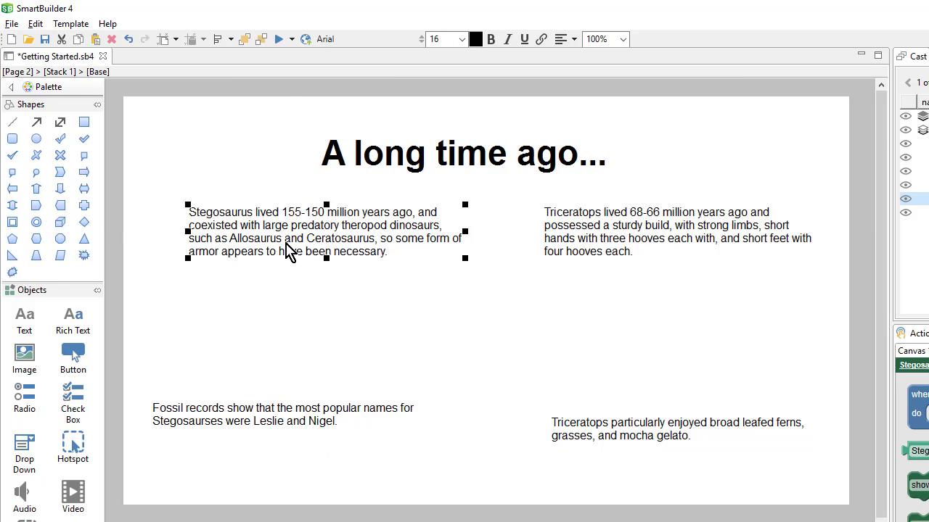
left_click(276, 422, "shift")
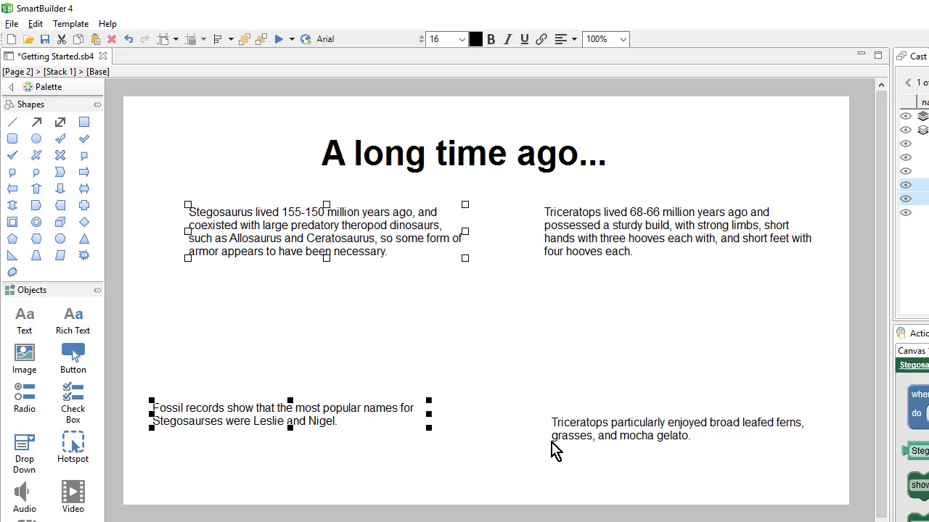
left_click(231, 40)
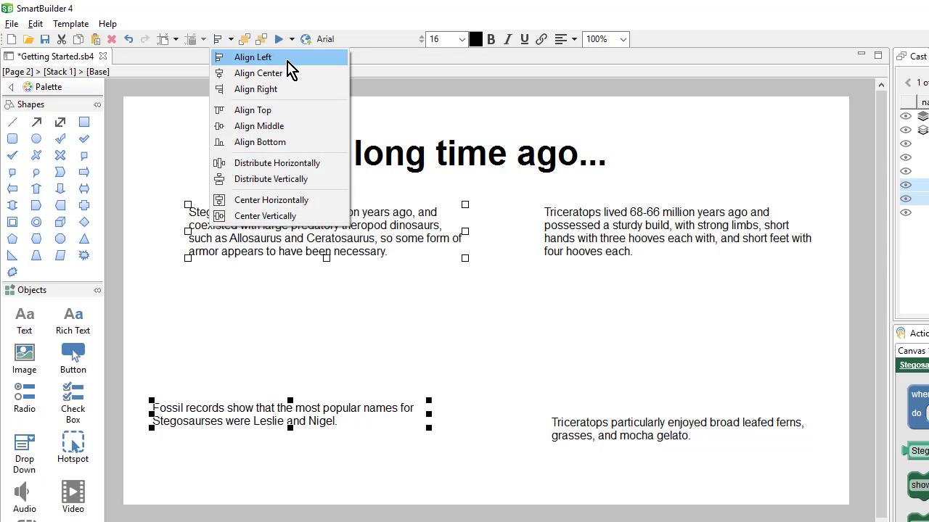
left_click(287, 61)
- Reposition the two Triceratops paragraphs so their left edges line up, and move the "A long time ago..." title to the page's centre
left_click(592, 260)
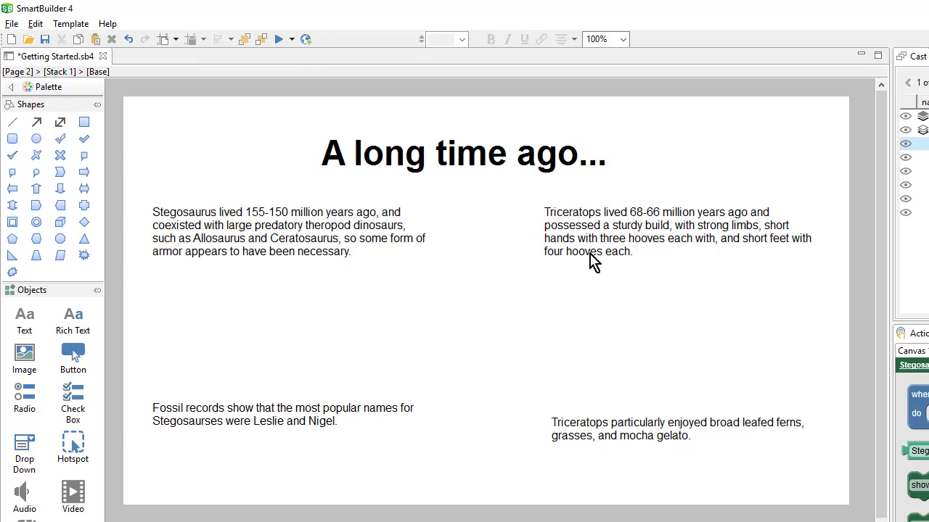
left_click_drag(649, 241, 628, 233)
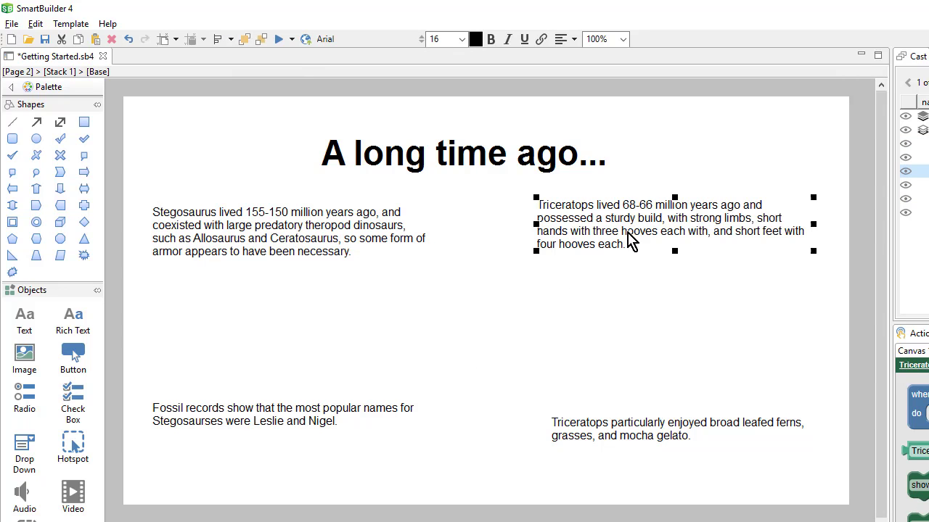
left_click_drag(608, 433, 595, 408)
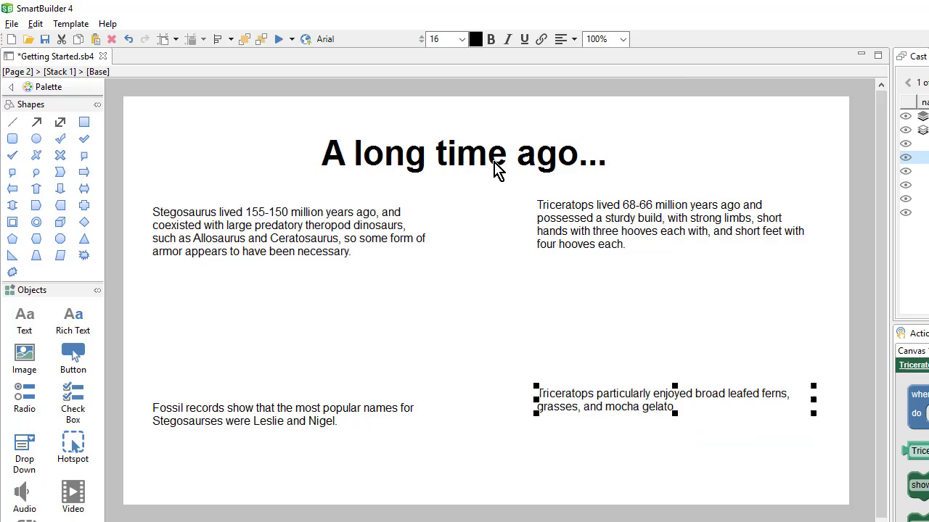
left_click_drag(498, 169, 511, 338)
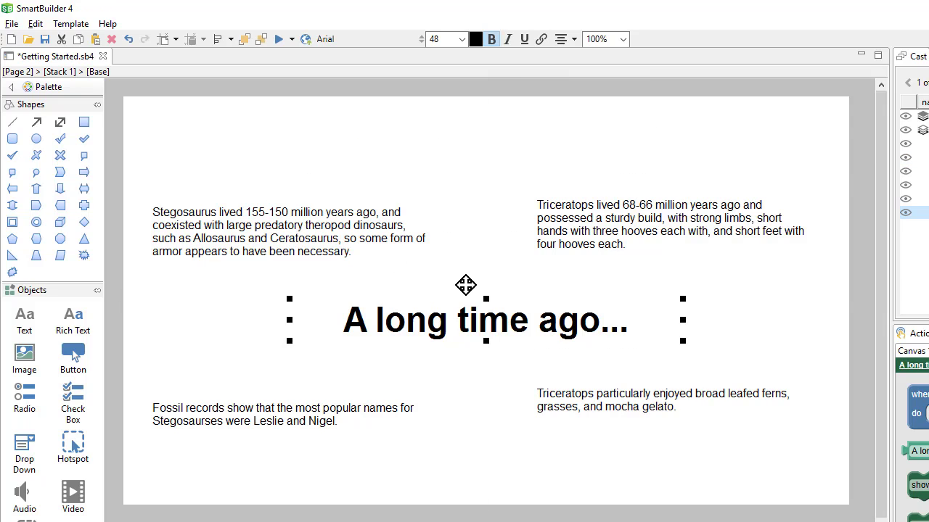
- Move the two upper dinosaur paragraphs up together and align their top edges
left_click(373, 216)
left_click(579, 220, "shift")
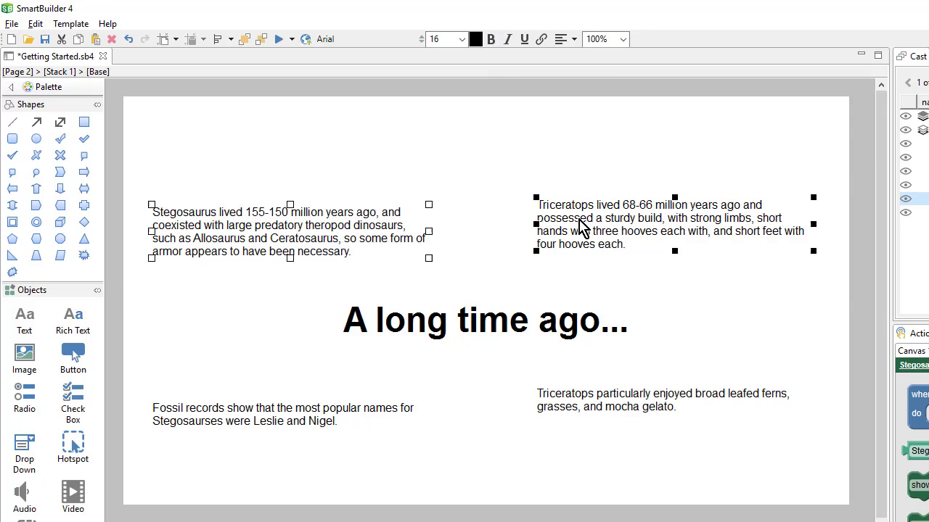
left_click_drag(580, 227, 585, 198)
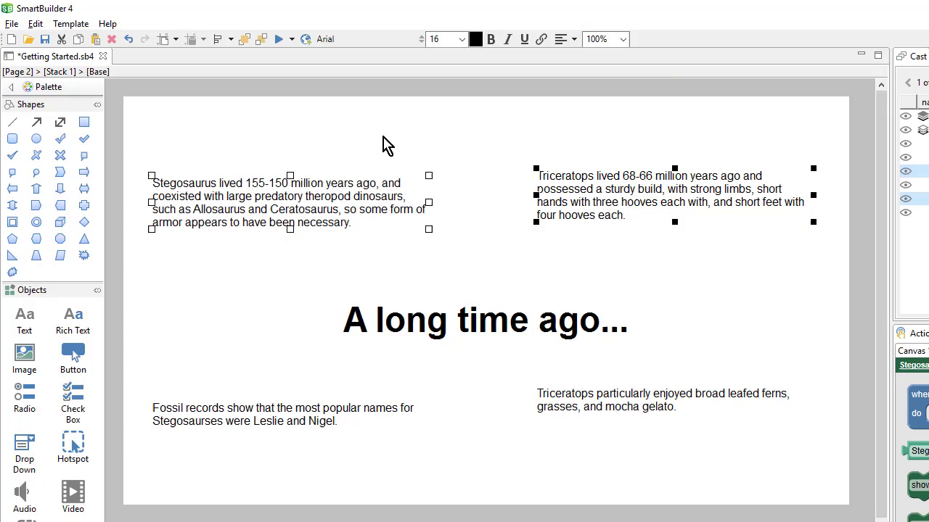
left_click(230, 39)
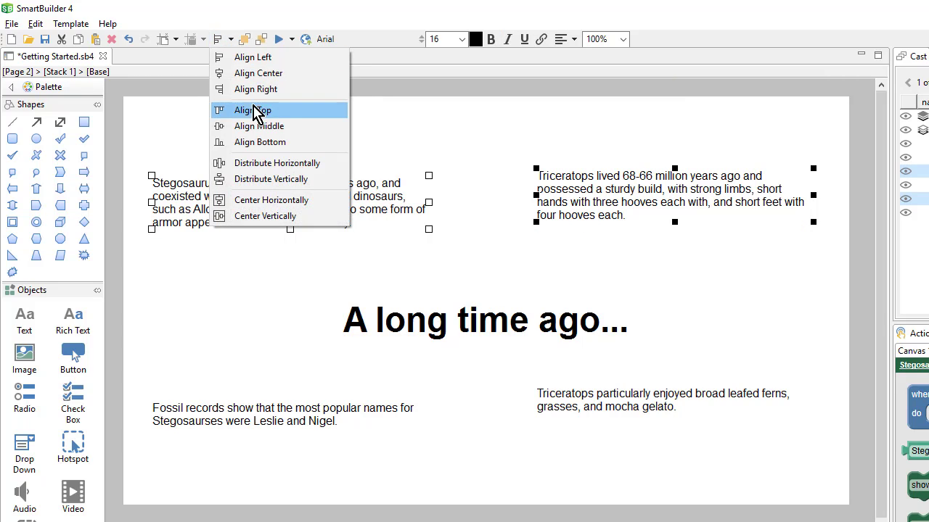
left_click(304, 116)
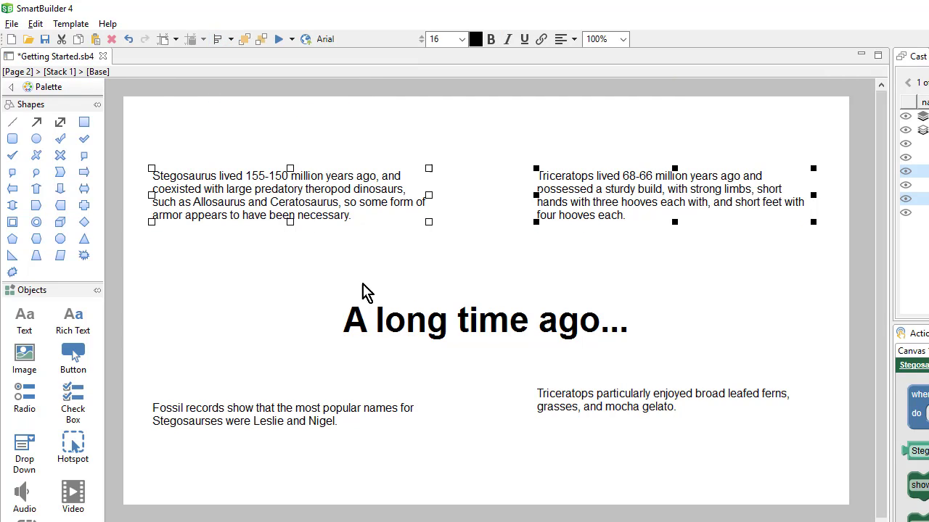
- Align the top edges of the Fossil records and lower Triceratops paragraphs, and shift the pair slightly down
left_click(367, 272)
left_click(338, 425)
left_click(590, 414, "shift")
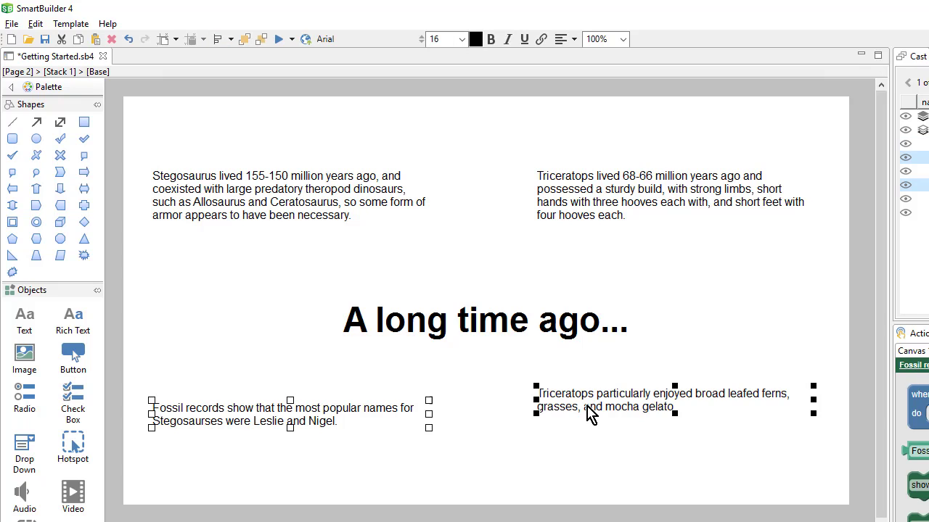
left_click(230, 40)
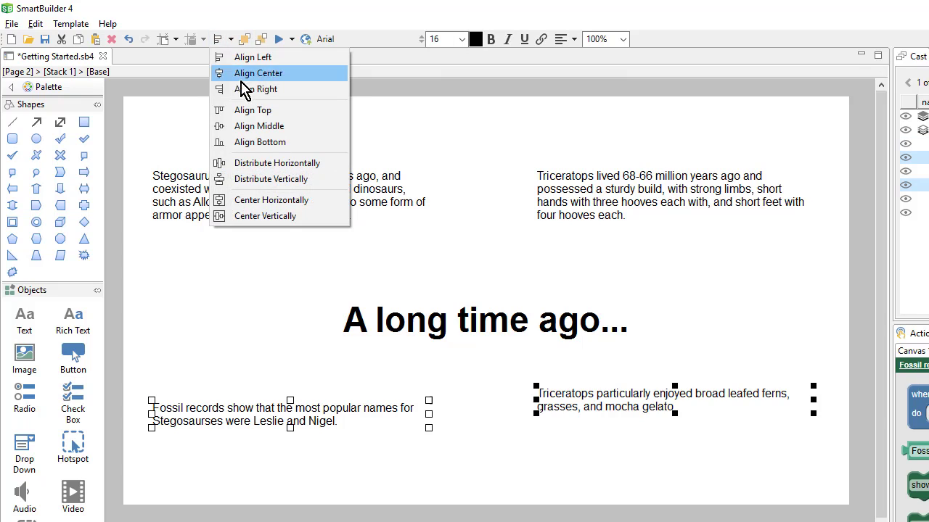
left_click(259, 109)
left_click_drag(552, 403, 552, 426)
left_click(525, 398)
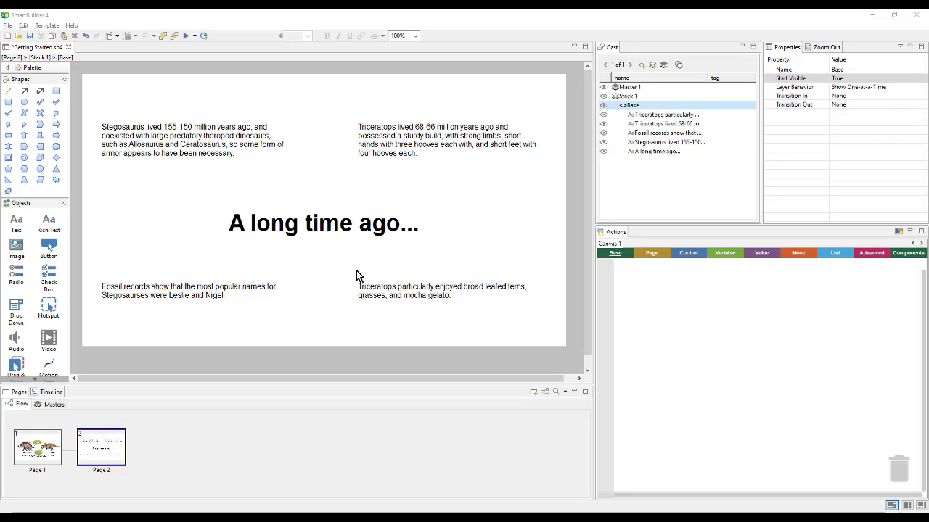
- Copy the Stegosaurus and Triceratops images together from Page 1
left_click(38, 447)
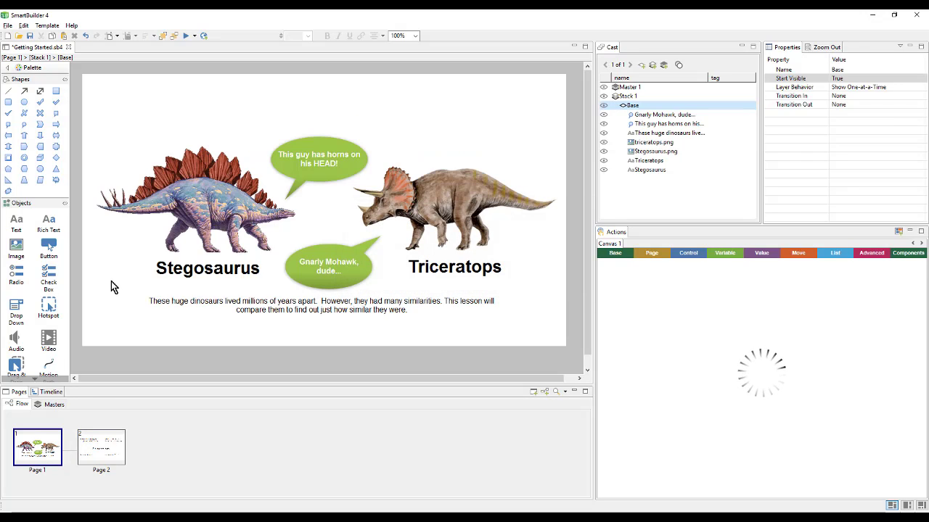
left_click(195, 216)
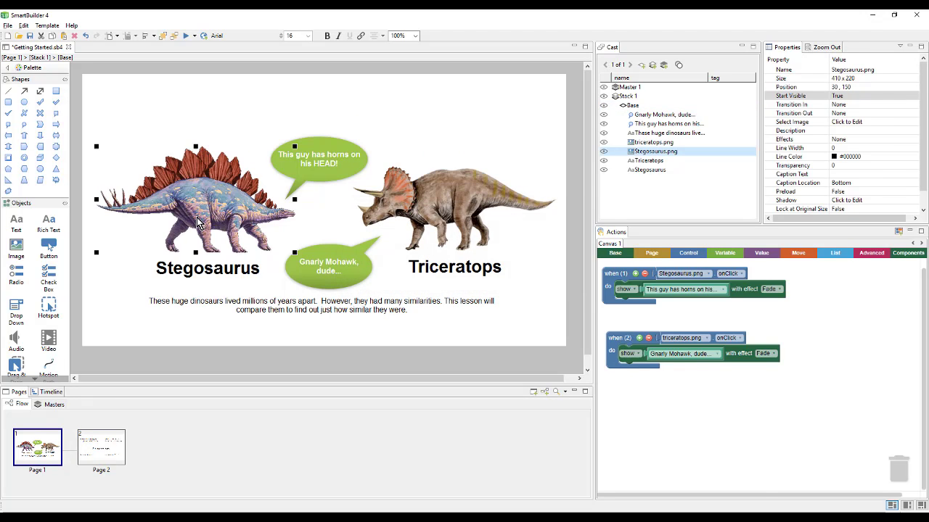
key("shift")
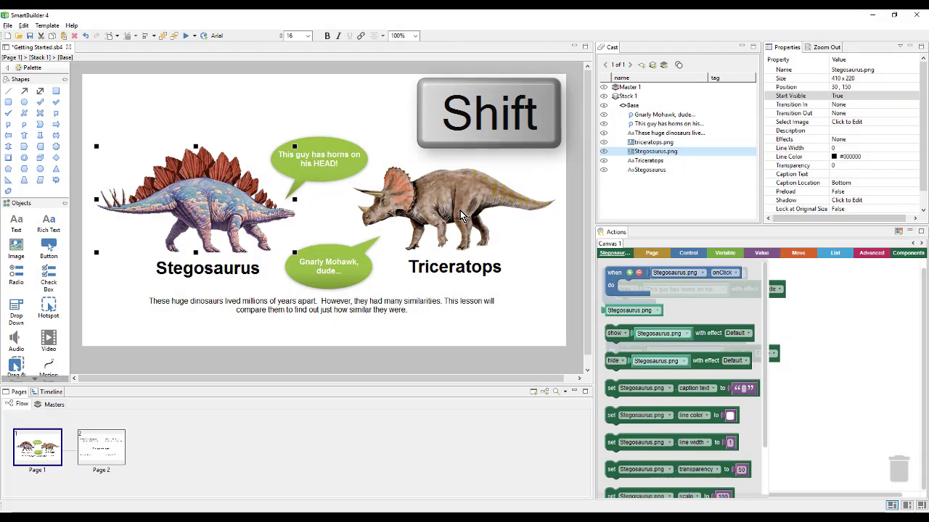
left_click(460, 211, "shift")
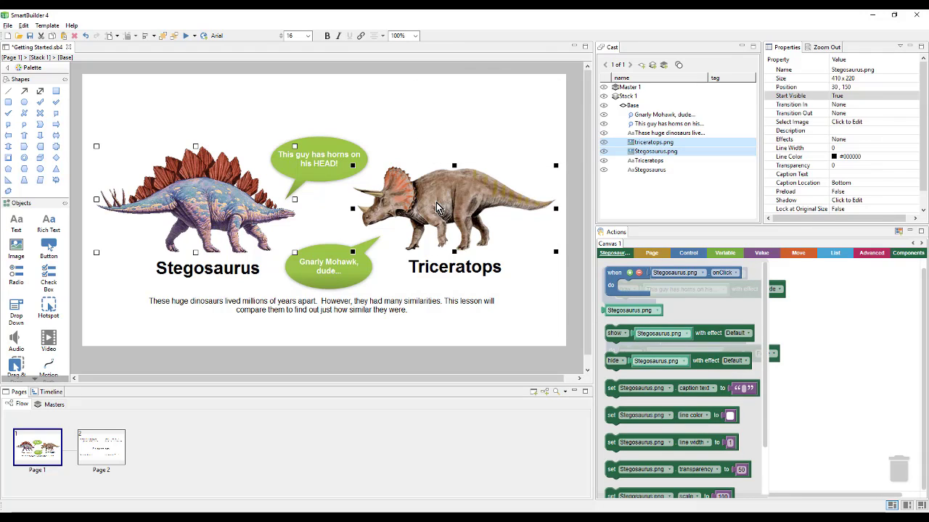
right_click(437, 208)
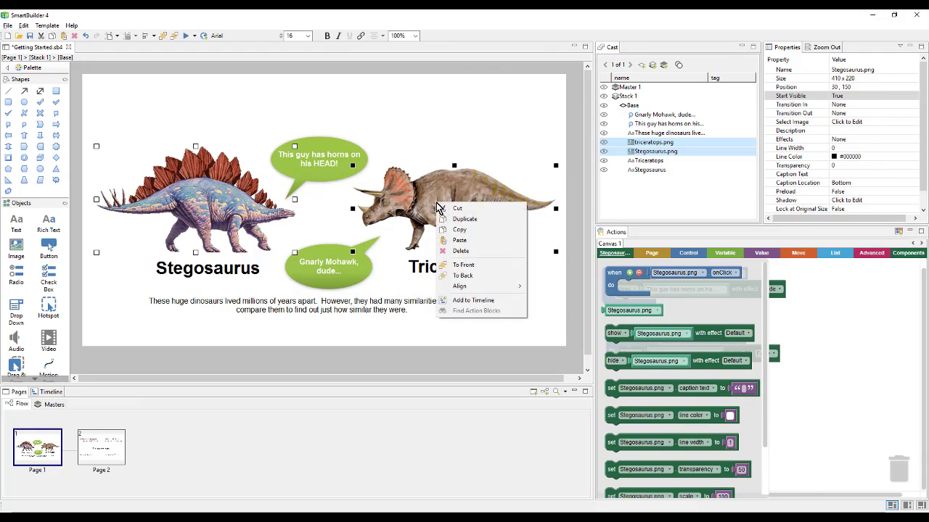
left_click(487, 231)
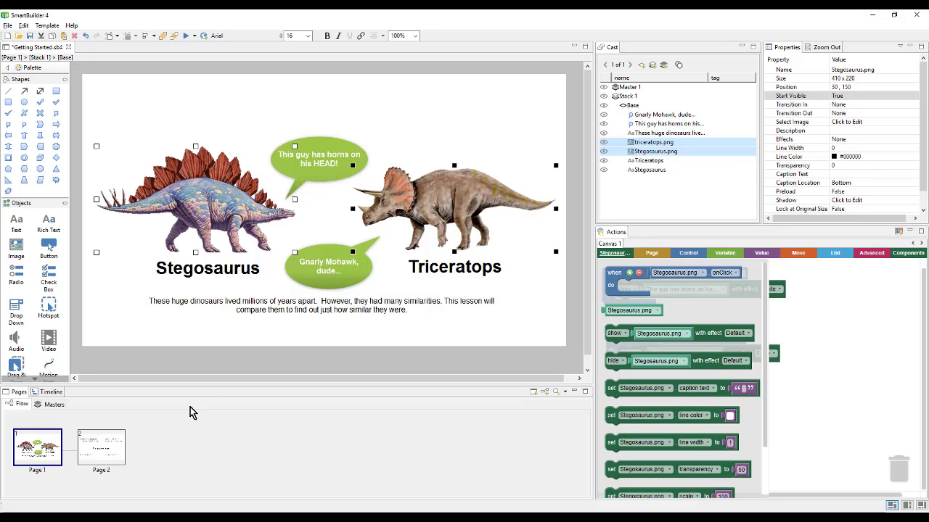
- Paste the two dinosaur images onto Page 2 and move them down between the upper and lower paragraphs
left_click(93, 452)
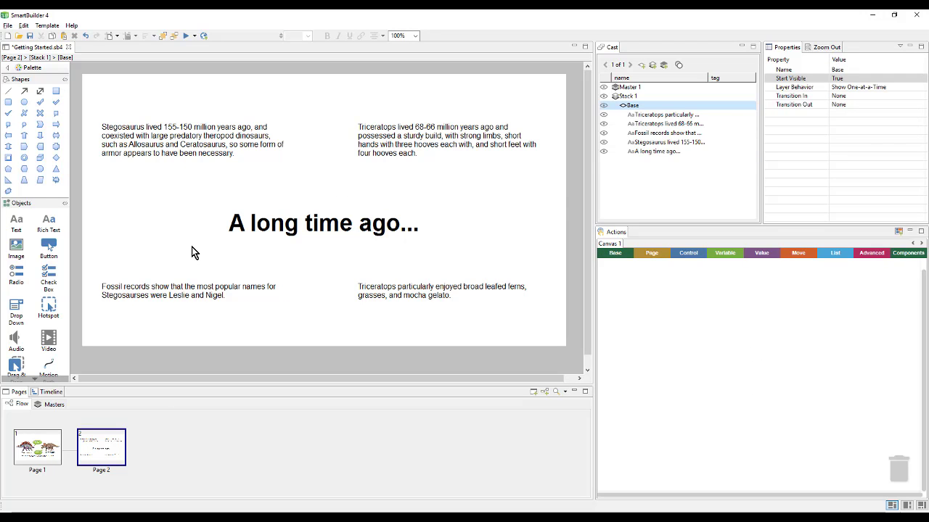
key("ctrl+v")
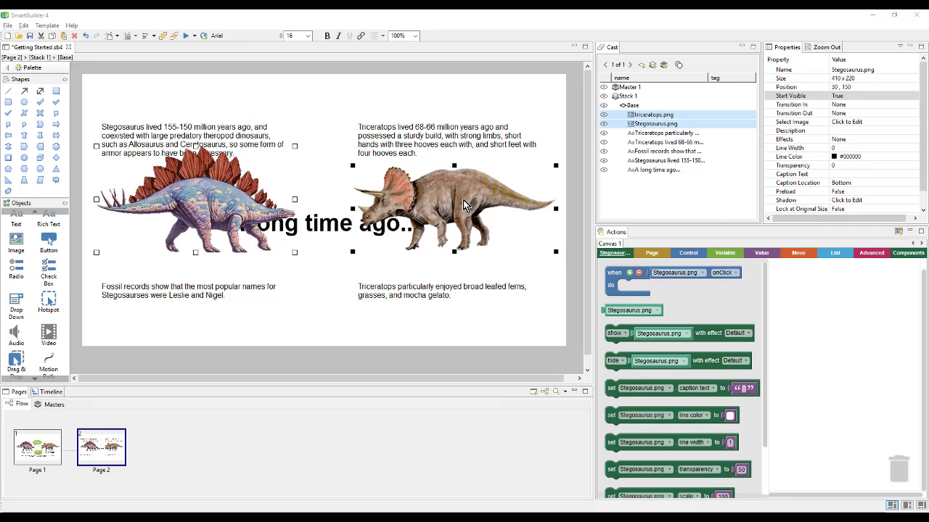
left_click_drag(464, 204, 463, 213)
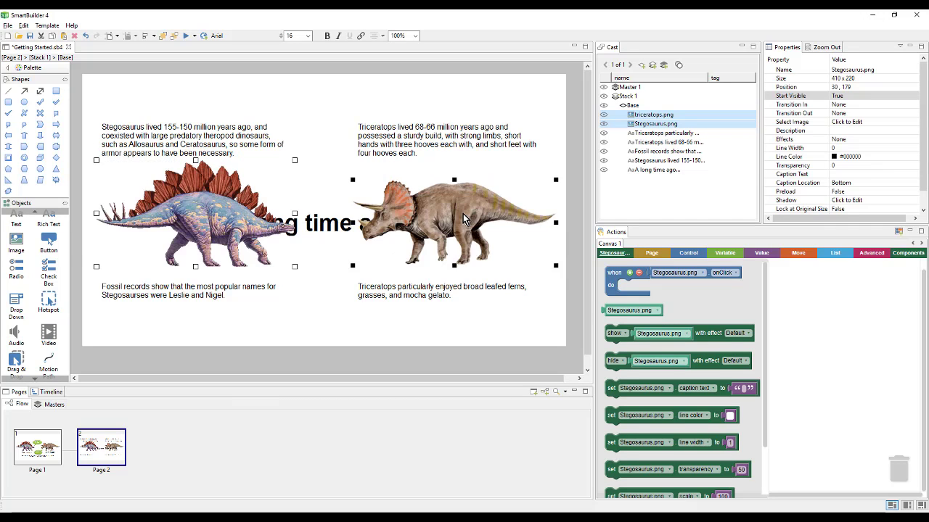
left_click(328, 308)
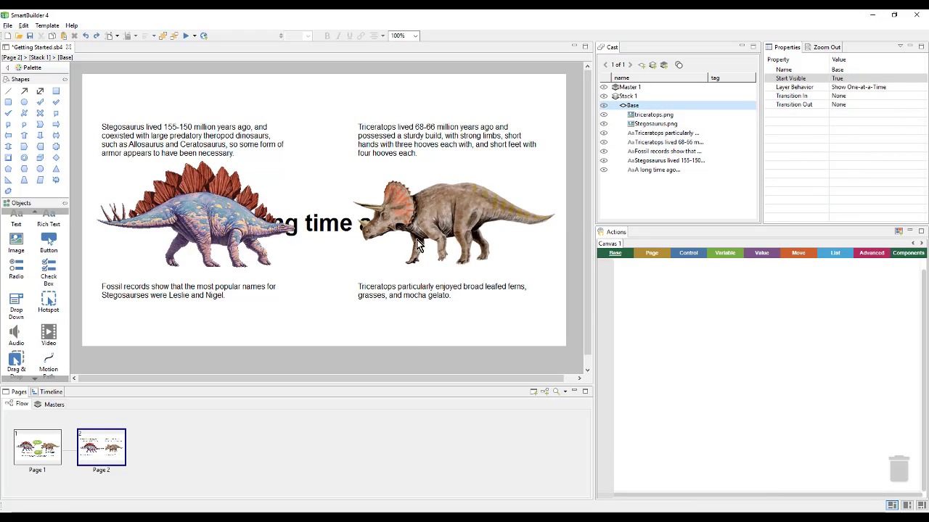
- Nudge the "A long time ago..." title slightly up while both dinosaur images are temporarily hidden, and show the images again
left_click(259, 226)
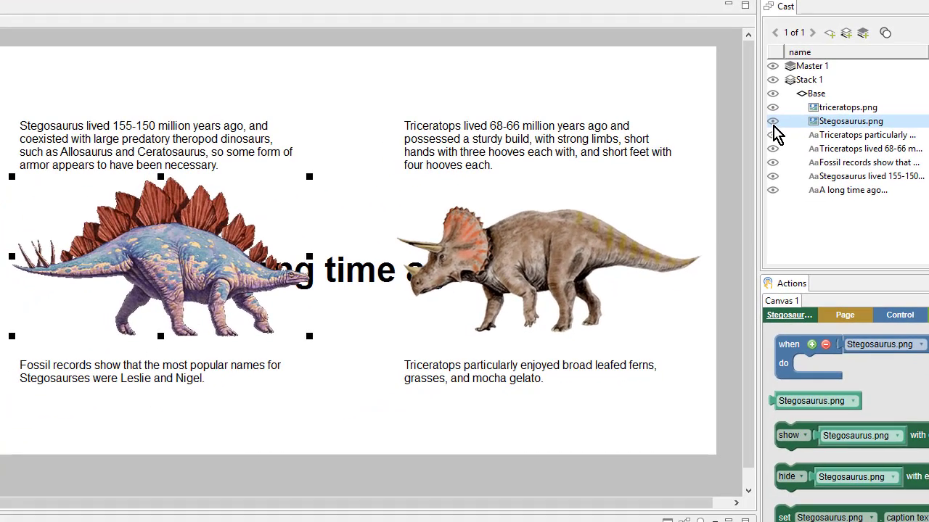
left_click(572, 205)
left_click(773, 108)
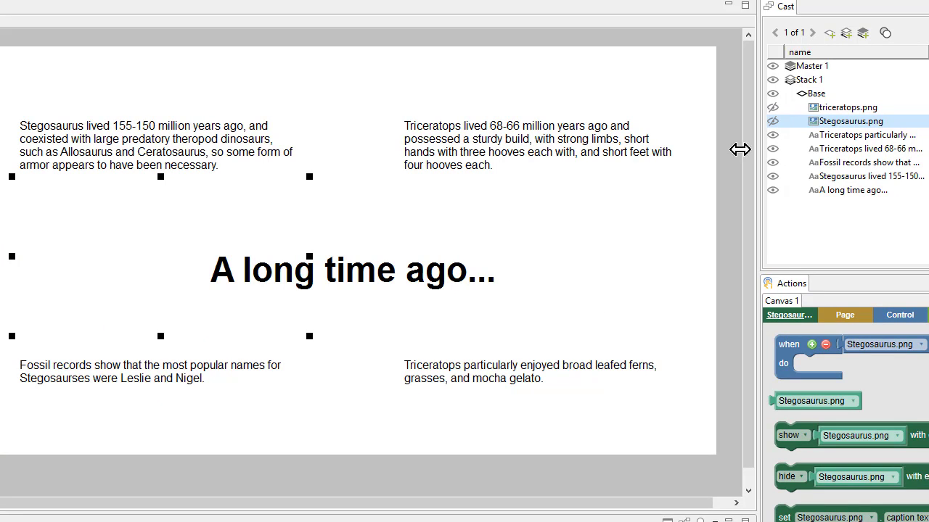
left_click(371, 265)
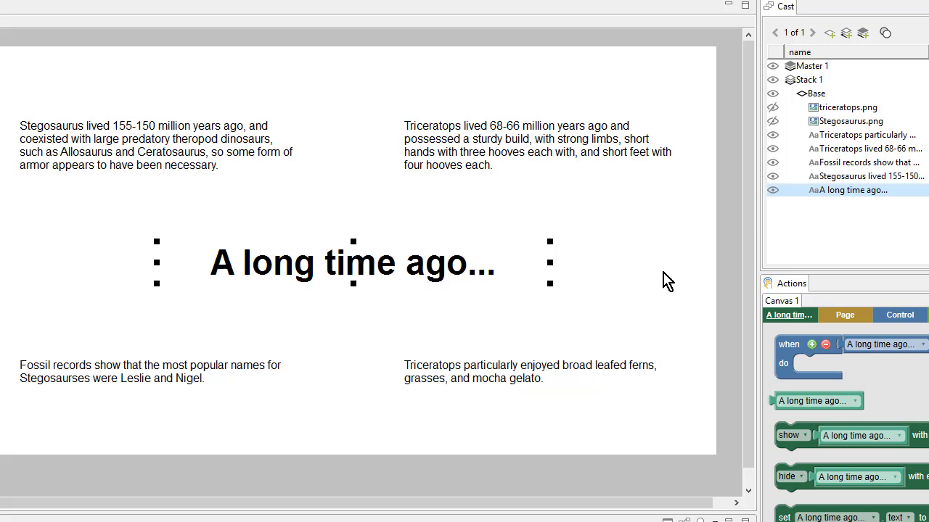
left_click(773, 107)
left_click(773, 121)
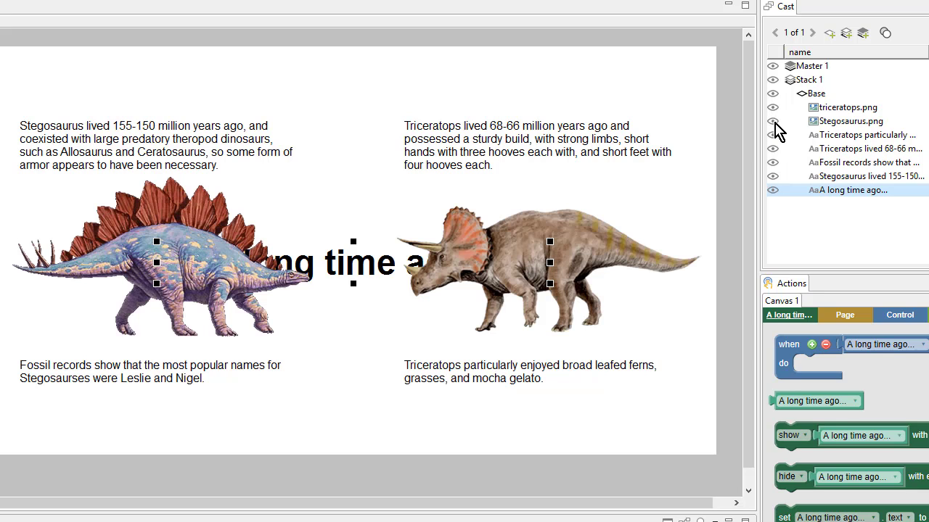
- Add the "A long time ago..." title and the upper Stegosaurus paragraph to the timeline, in that order
right_click(349, 272)
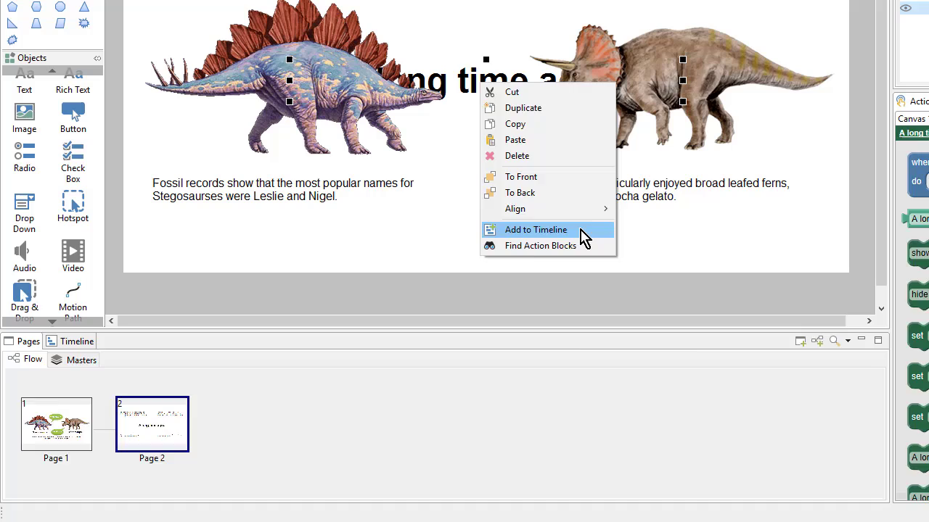
left_click(551, 230)
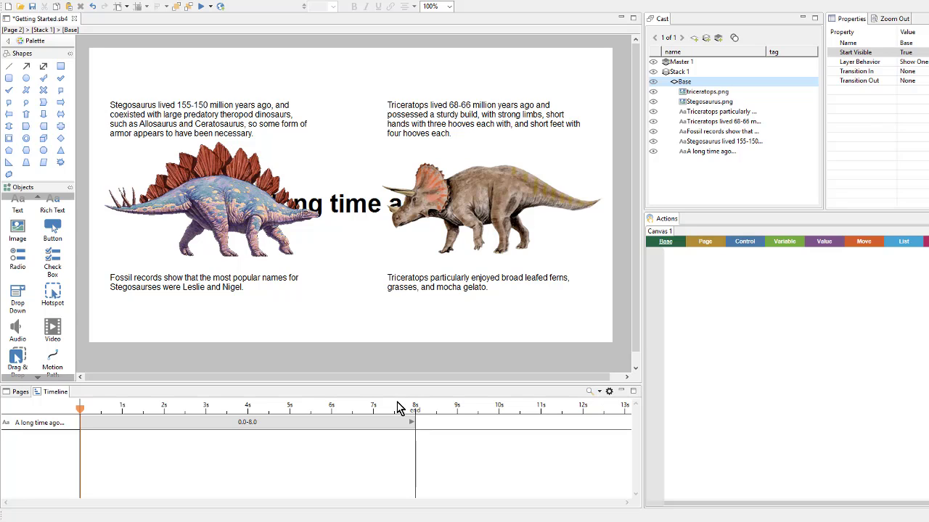
left_click(198, 125)
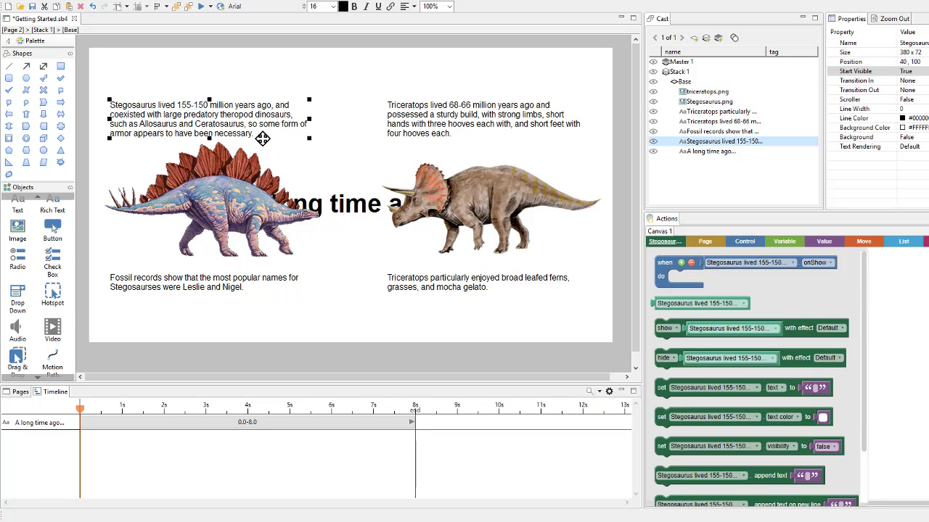
right_click(244, 127)
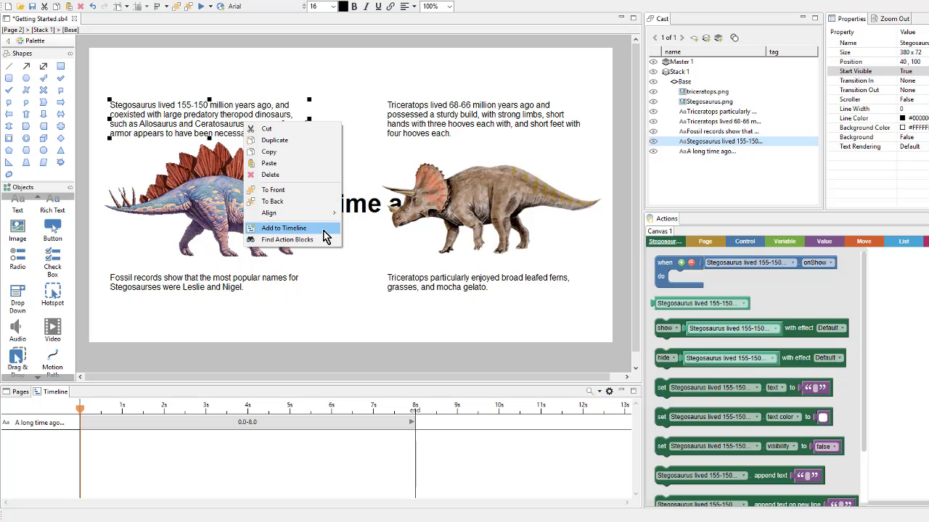
left_click(322, 231)
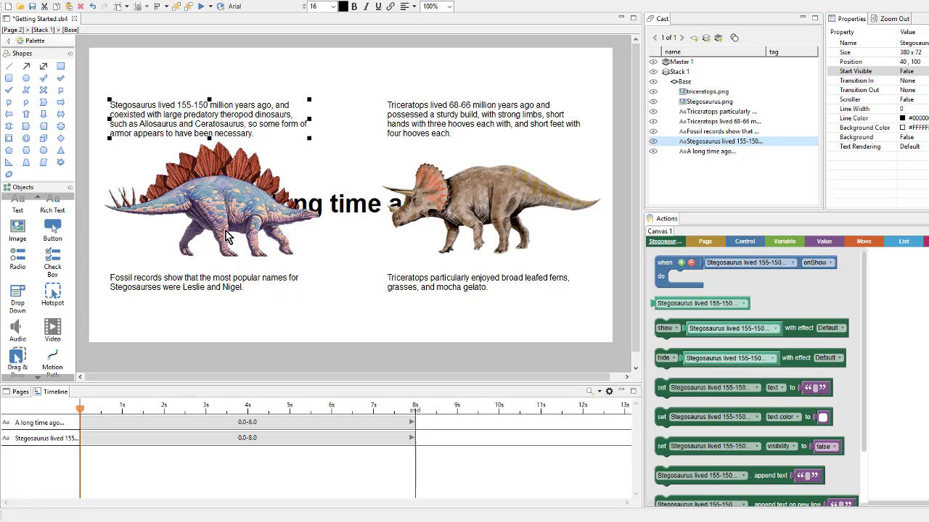
- Add the Stegosaurus image and the Fossil records paragraph to the timeline
right_click(219, 221)
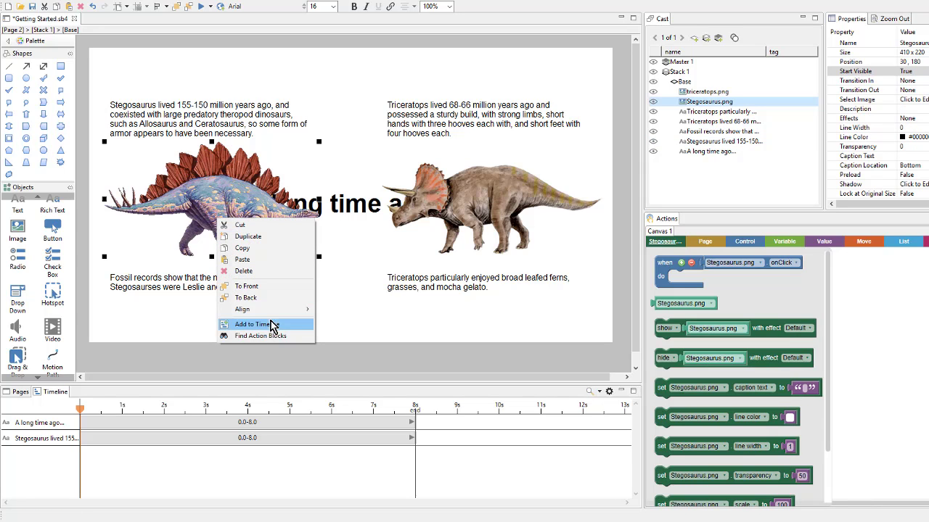
left_click(309, 332)
right_click(206, 290)
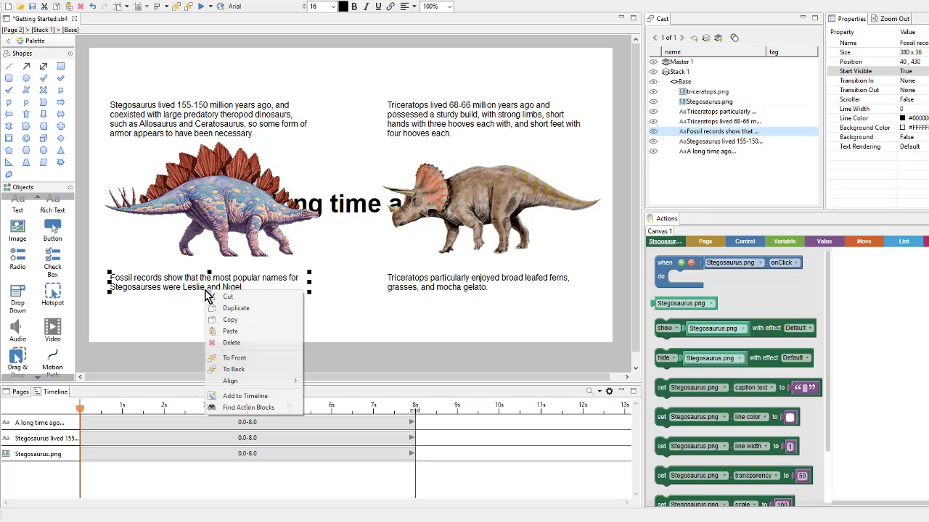
left_click(290, 397)
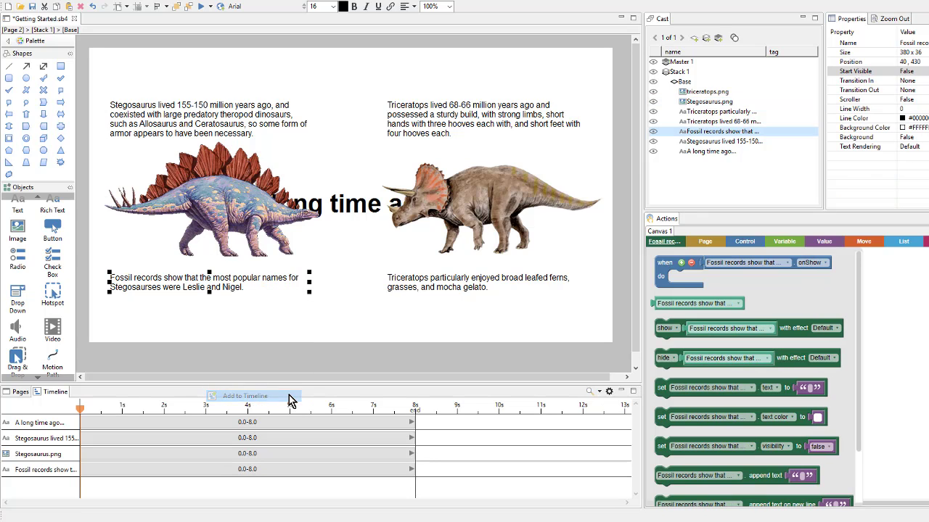
- Add the Triceratops image and the upper Triceratops paragraph to the timeline together
left_click_drag(359, 71, 614, 264)
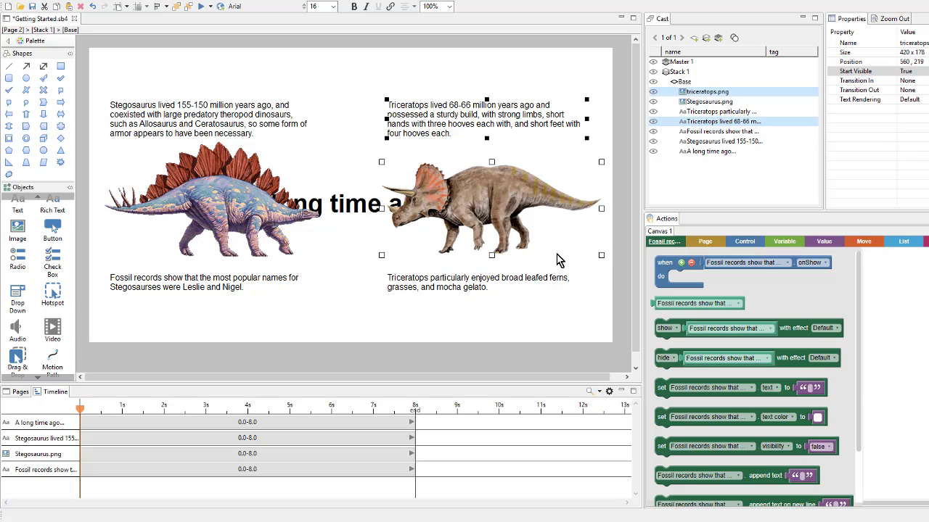
right_click(461, 212)
left_click(510, 318)
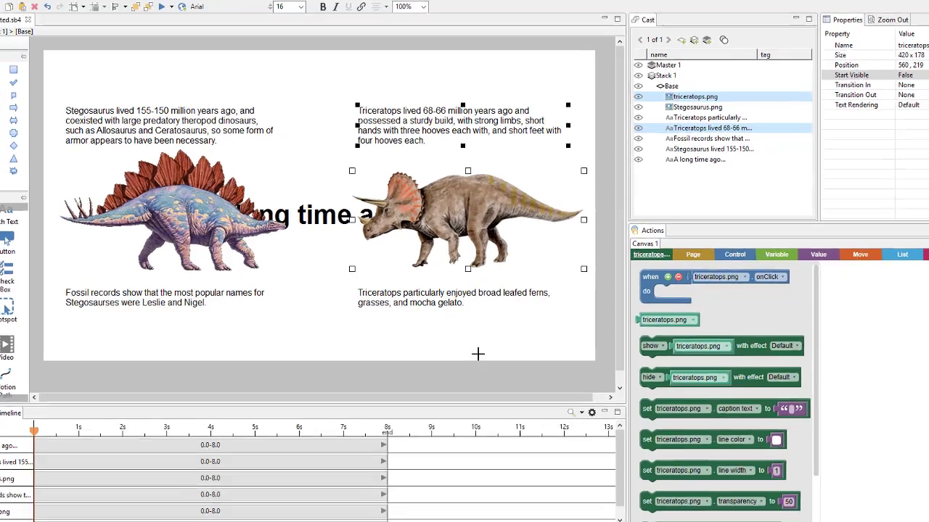
left_click(484, 332)
- Add the "Triceratops particularly enjoyed" paragraph to the timeline and enlarge the timeline area to show all its rows
left_click(704, 111)
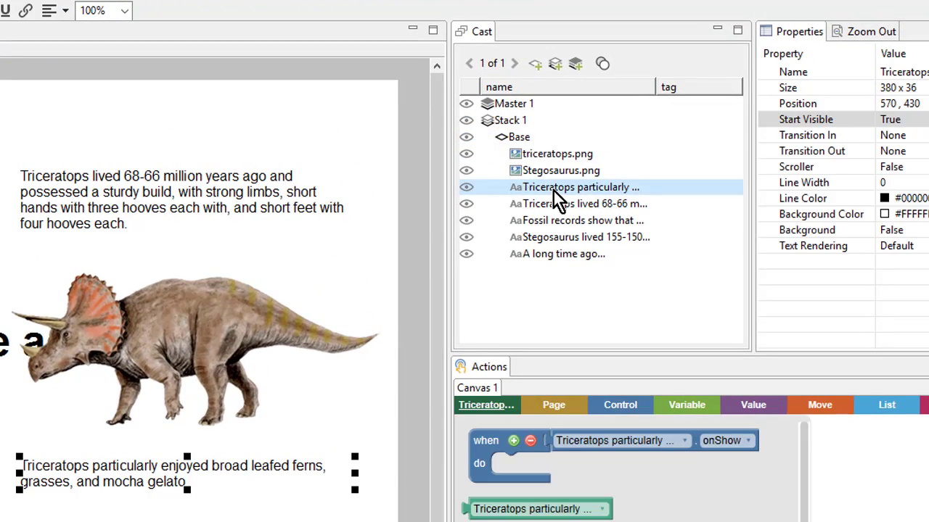
right_click(544, 190)
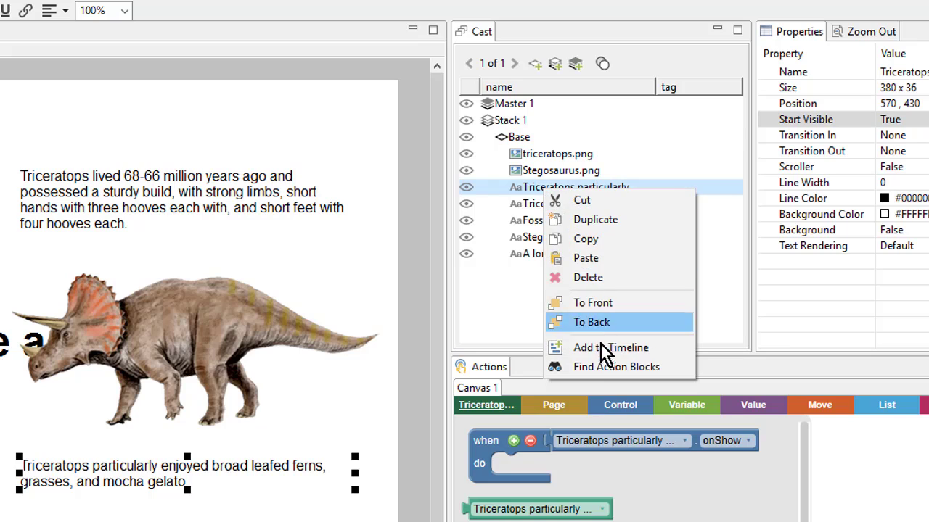
left_click(659, 352)
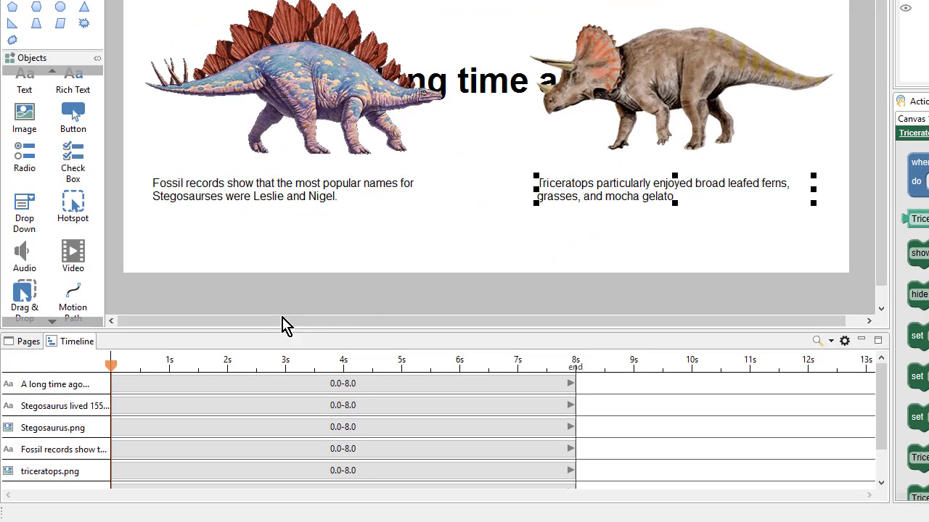
left_click_drag(255, 331, 256, 272)
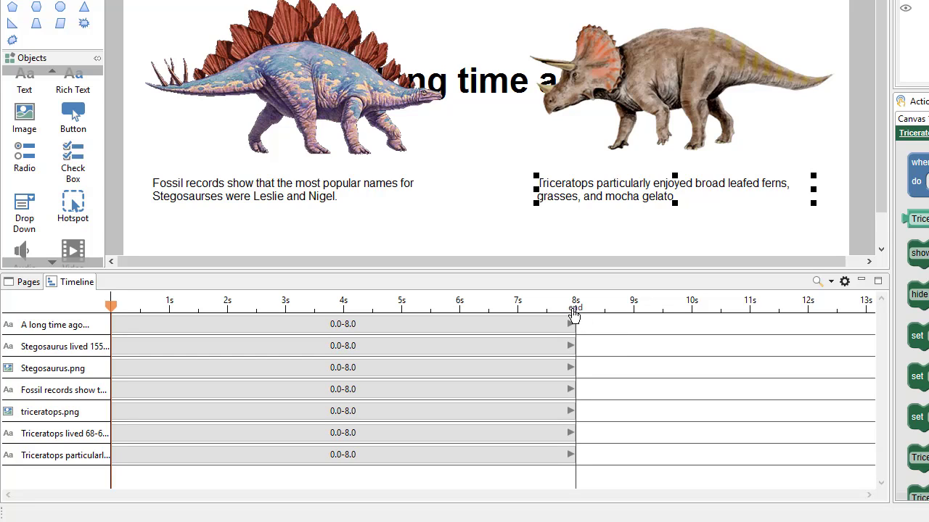
- Extend the timeline's end to 12 seconds
mouse_move(574, 317)
left_mouse_down()
mouse_move(631, 309)
mouse_move(805, 318)
left_mouse_up()
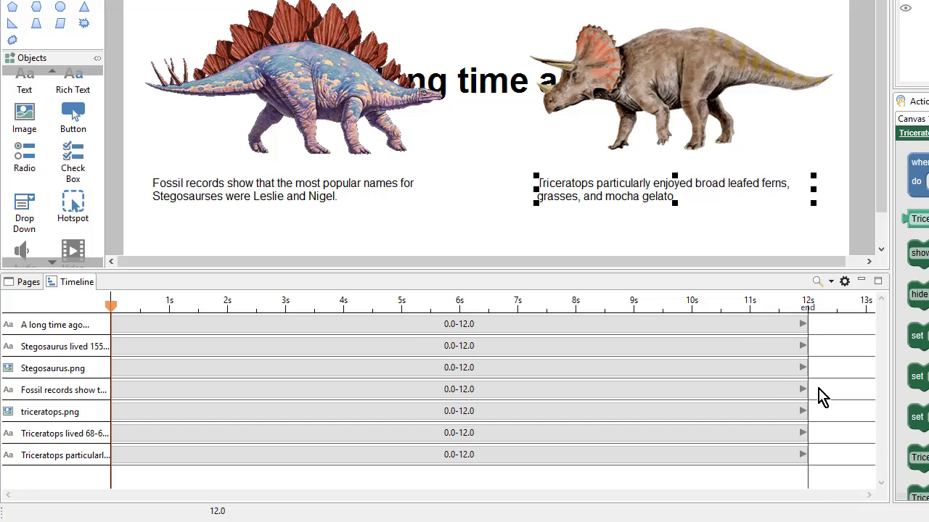
- Try the 5.0 sec and 0.2 sec timeline zoom scales and return to 0.5 sec
left_click(831, 283)
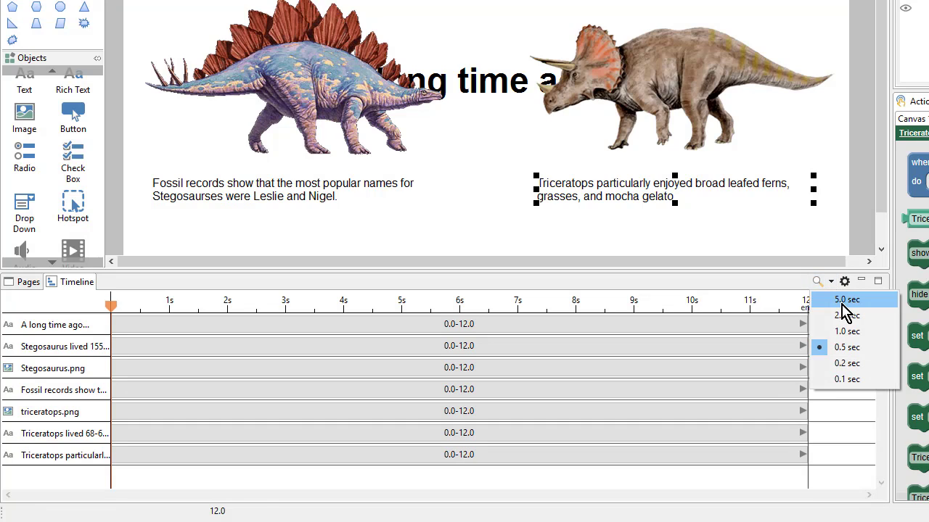
left_click(866, 302)
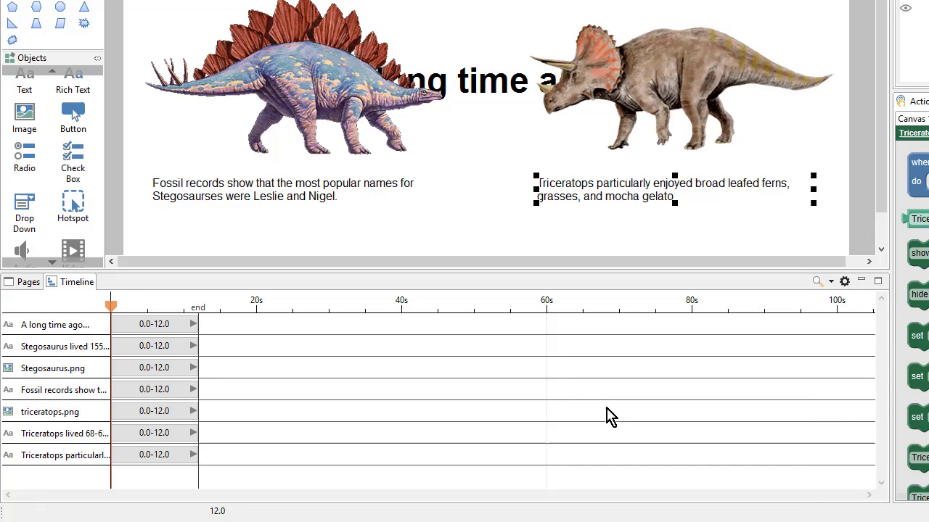
left_click(833, 282)
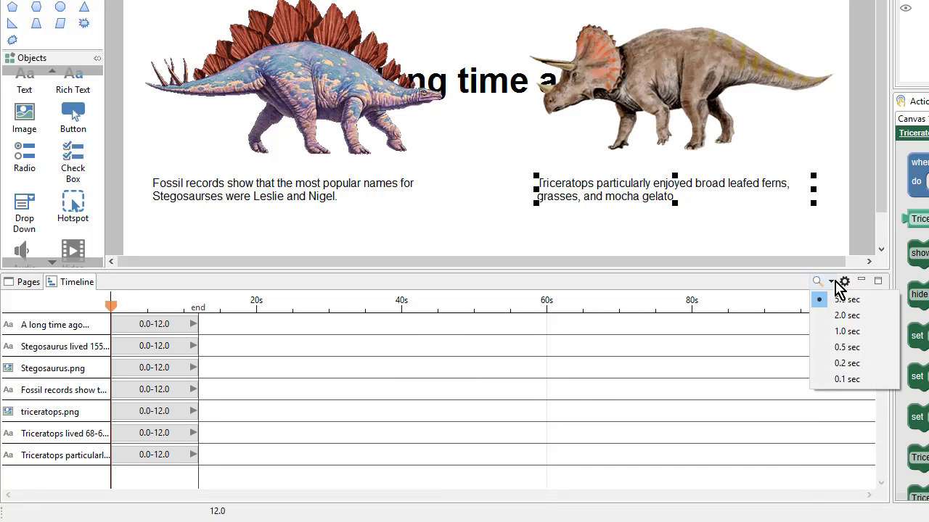
left_click(834, 365)
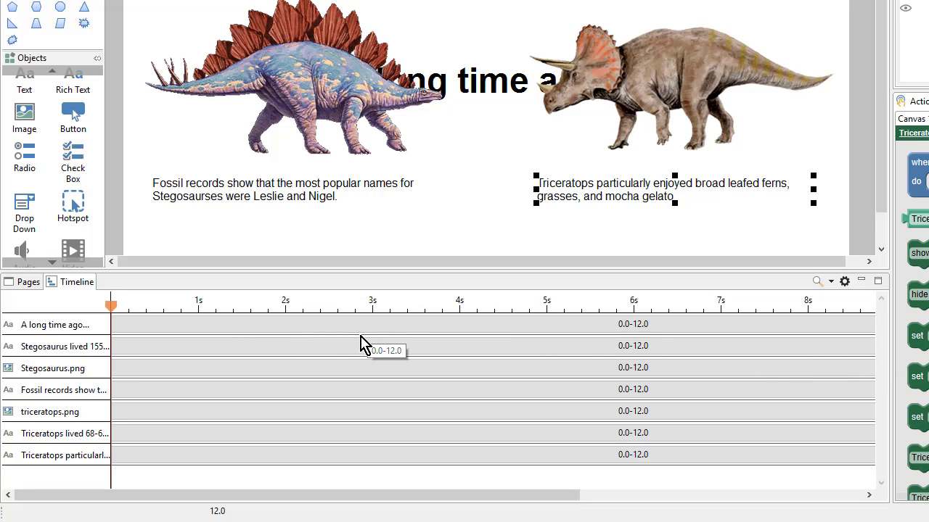
left_click(830, 282)
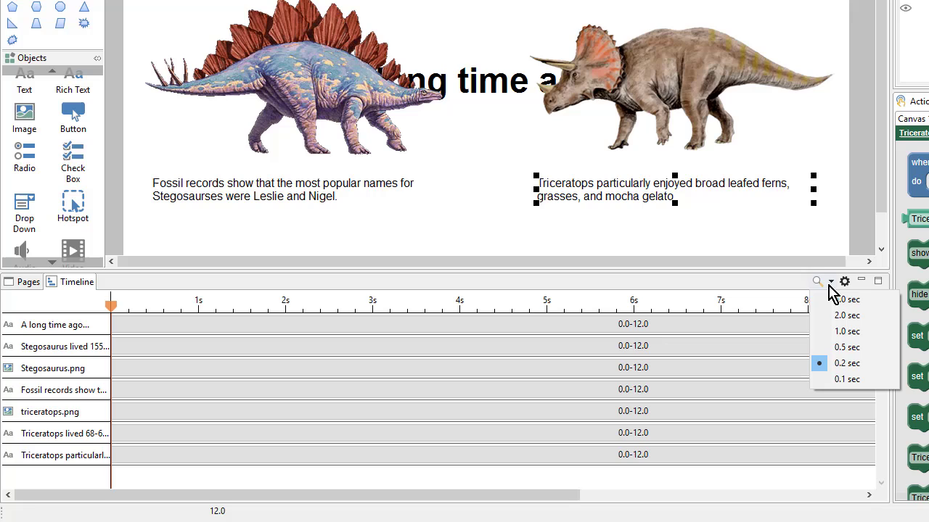
left_click(833, 348)
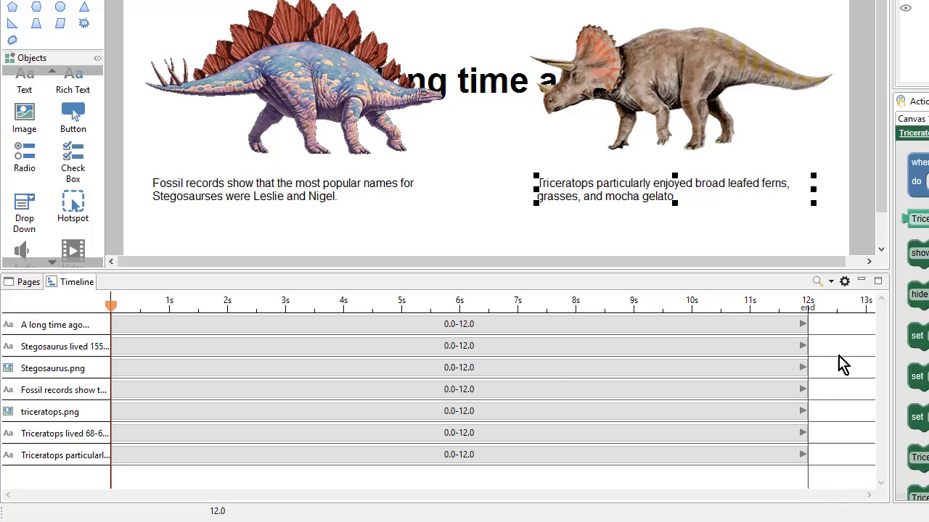
- Shorten the "A long time ago..." title's time range so it ends at 3 seconds, and select the title on the page
left_click(84, 331)
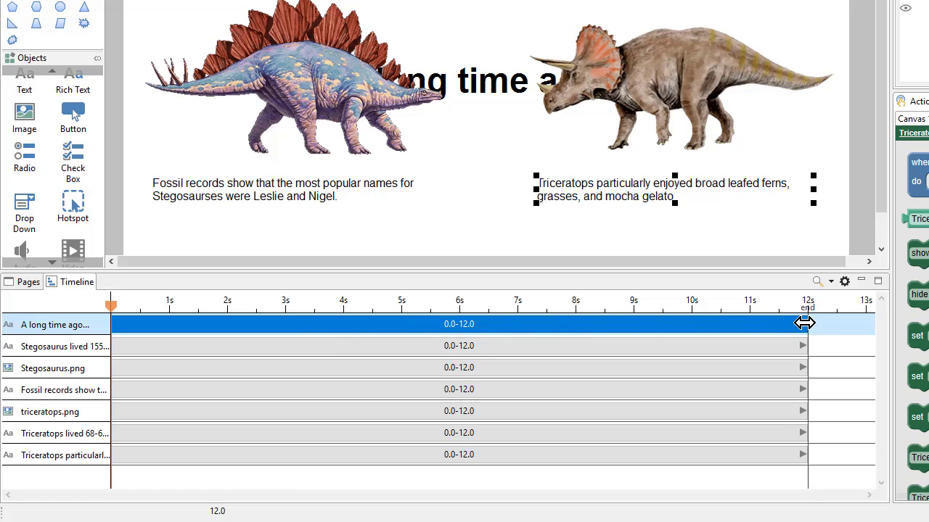
left_click_drag(805, 324, 281, 320)
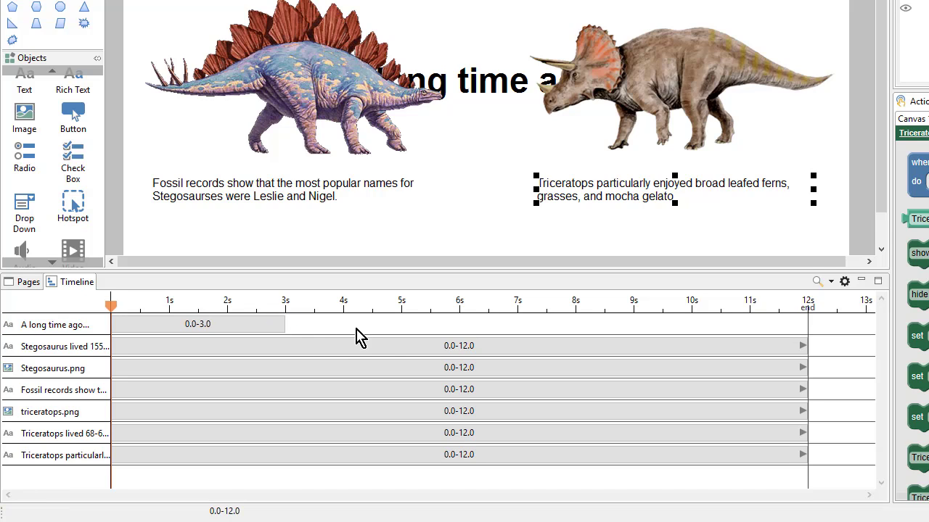
left_click(476, 92)
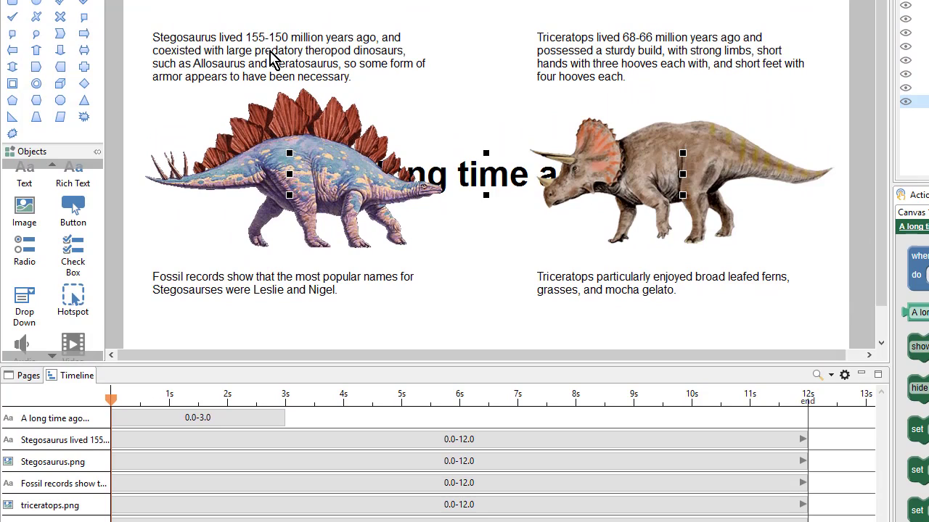
- Start the upper Stegosaurus paragraph and the Stegosaurus image at 3 seconds, and the Fossil records paragraph at 5 seconds
left_click(272, 60)
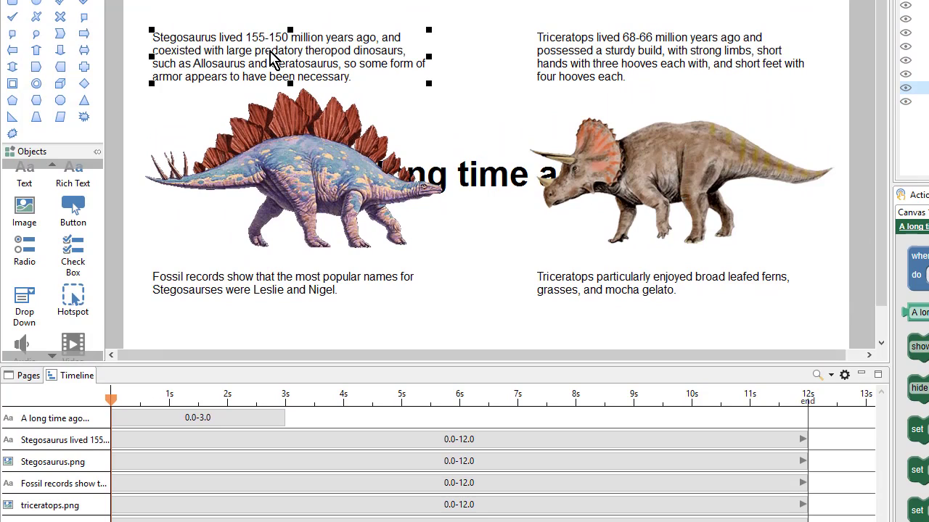
left_click(289, 165)
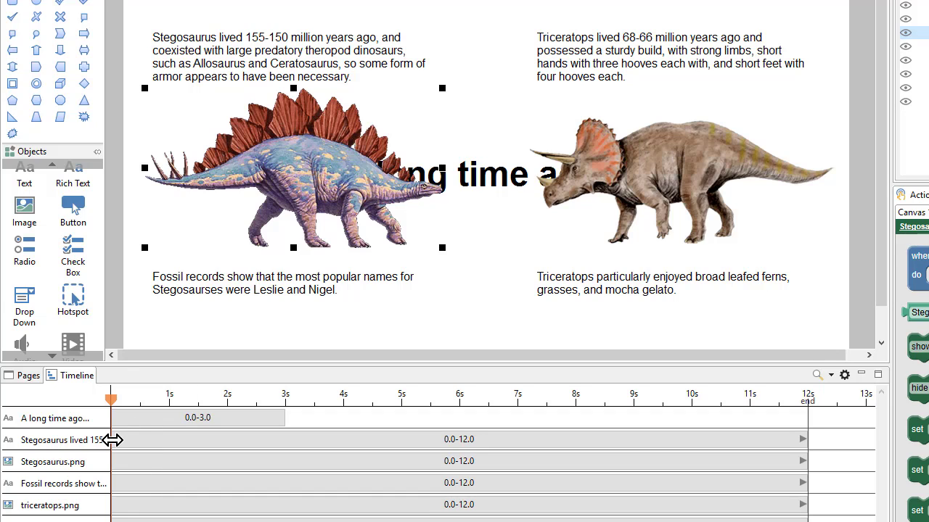
left_click_drag(113, 439, 290, 439)
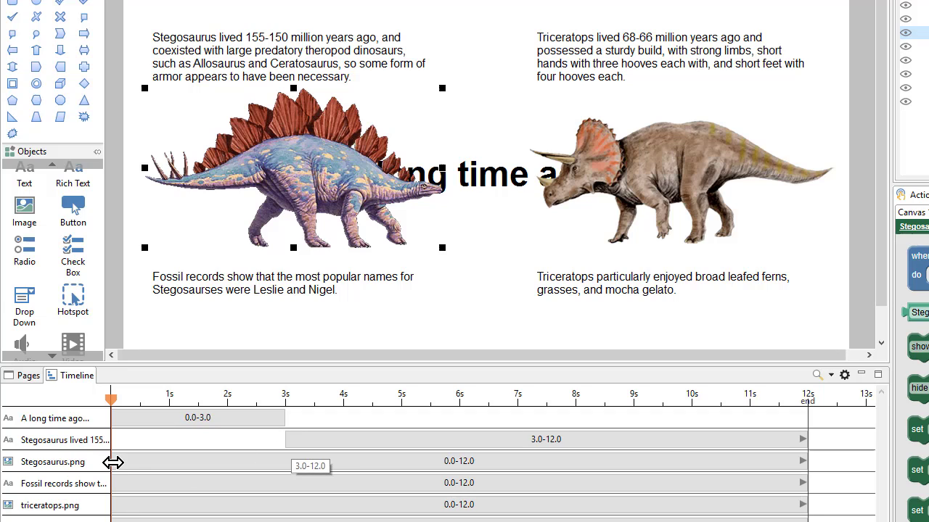
left_click_drag(113, 462, 291, 462)
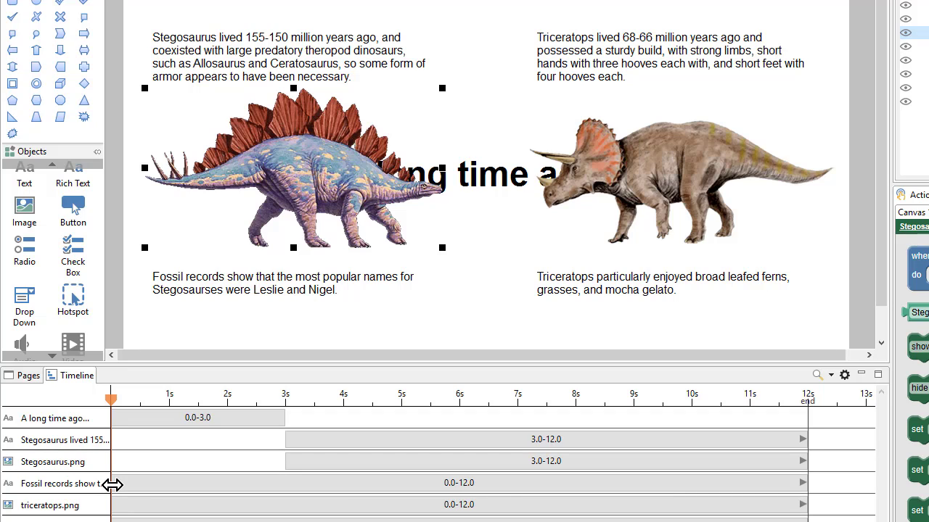
left_click_drag(112, 485, 405, 483)
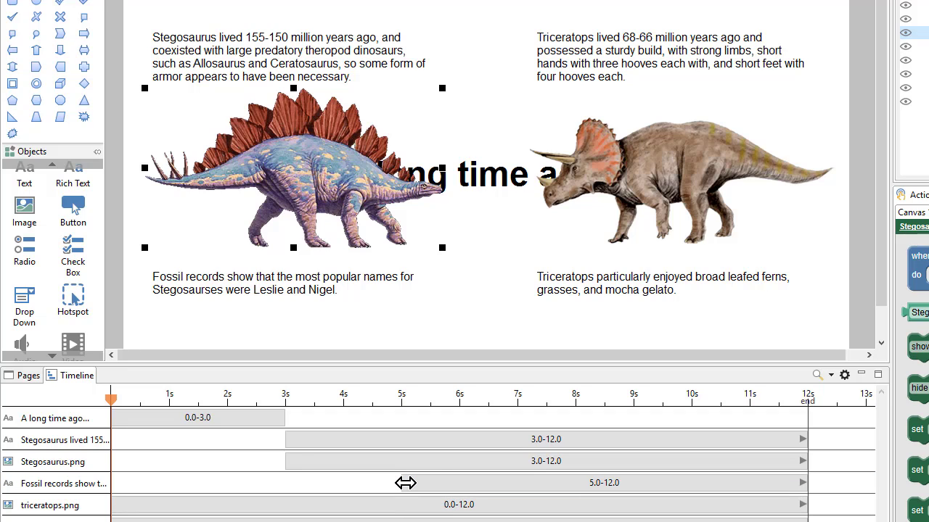
- Move the upper Triceratops paragraph's timeline row above the Triceratops image row
left_click(623, 60)
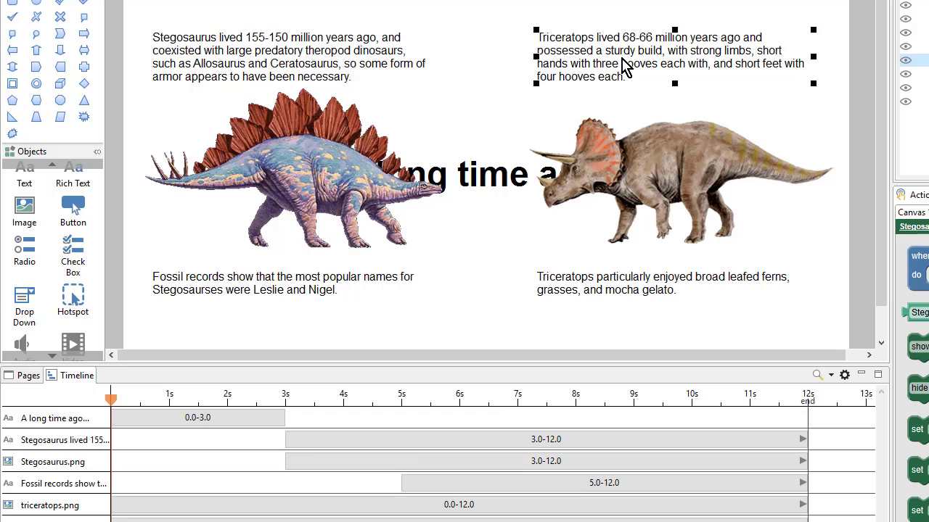
left_click(618, 164)
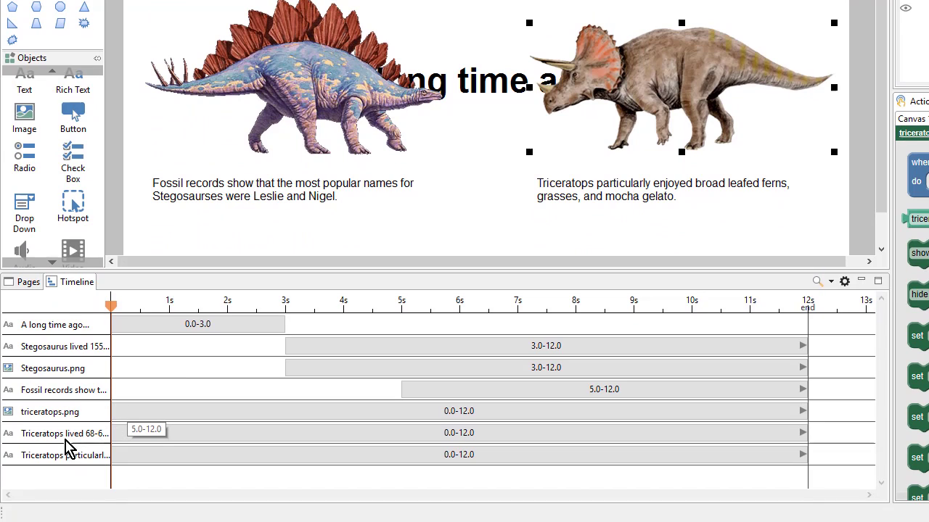
left_click(67, 437)
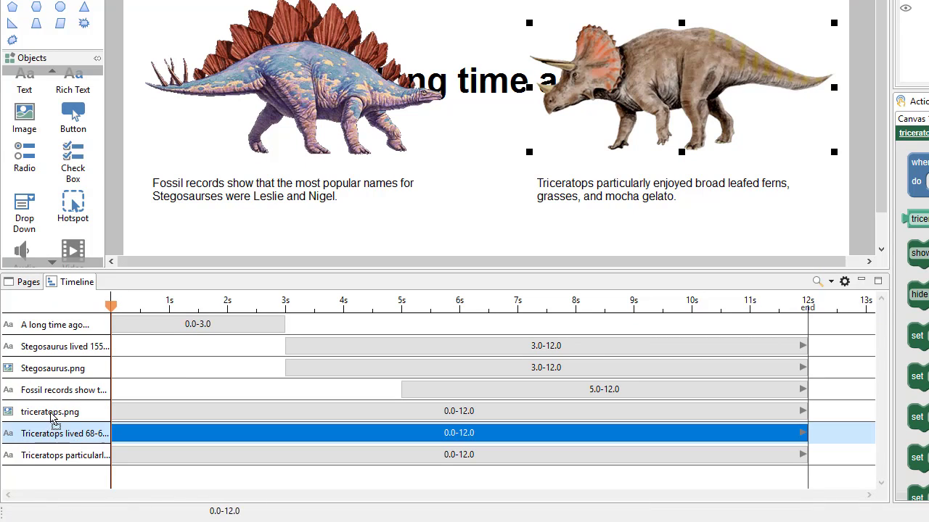
left_click_drag(53, 419, 55, 411)
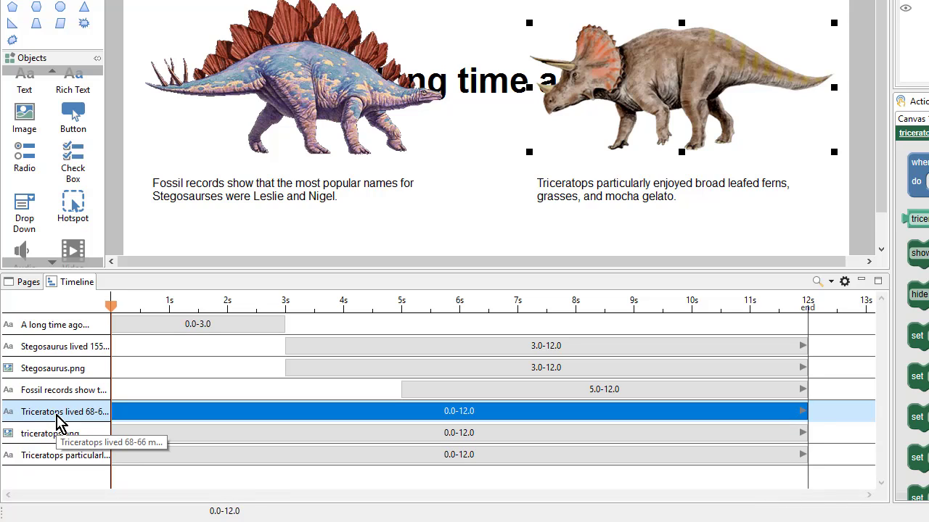
- Start the upper Triceratops paragraph and image at 8 seconds, and the "Triceratops particularly enjoyed" paragraph at 10 seconds
left_click_drag(111, 411, 574, 414)
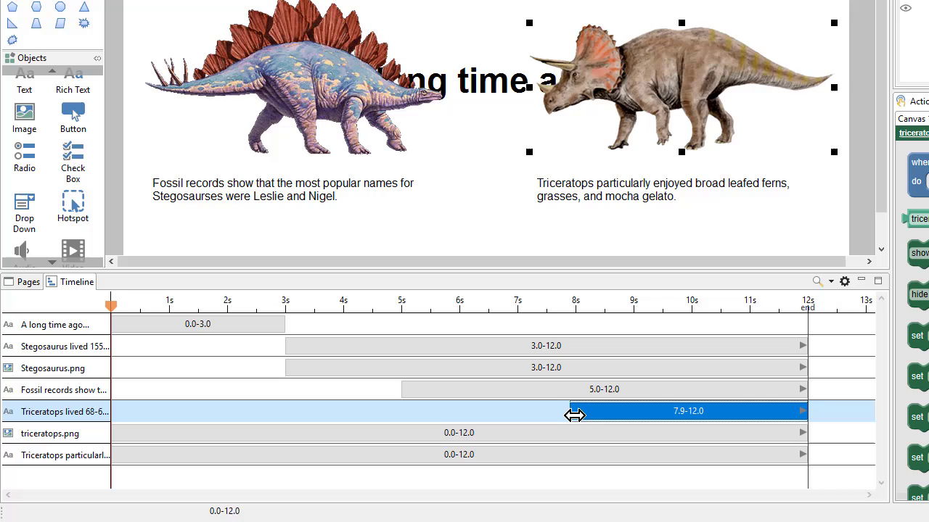
left_click_drag(574, 415, 578, 416)
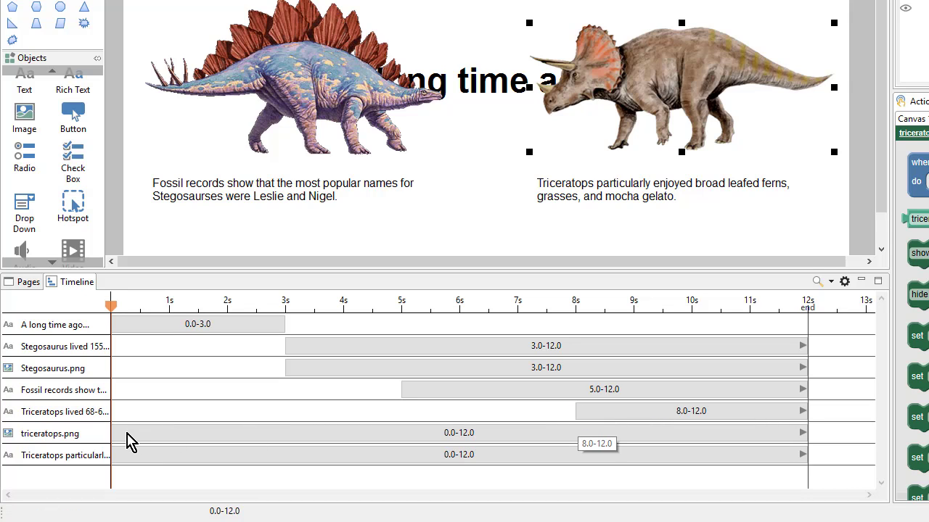
left_click_drag(112, 433, 580, 438)
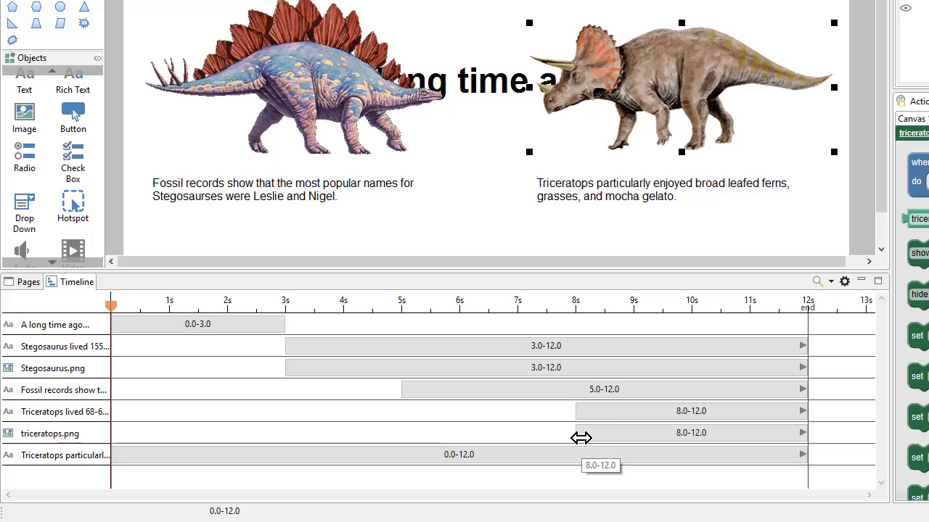
left_click(611, 196)
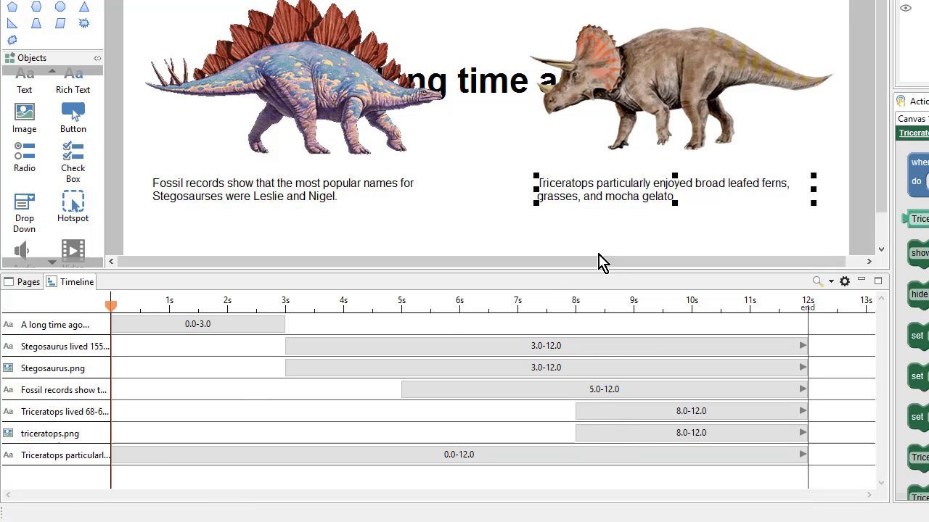
left_click_drag(112, 455, 706, 455)
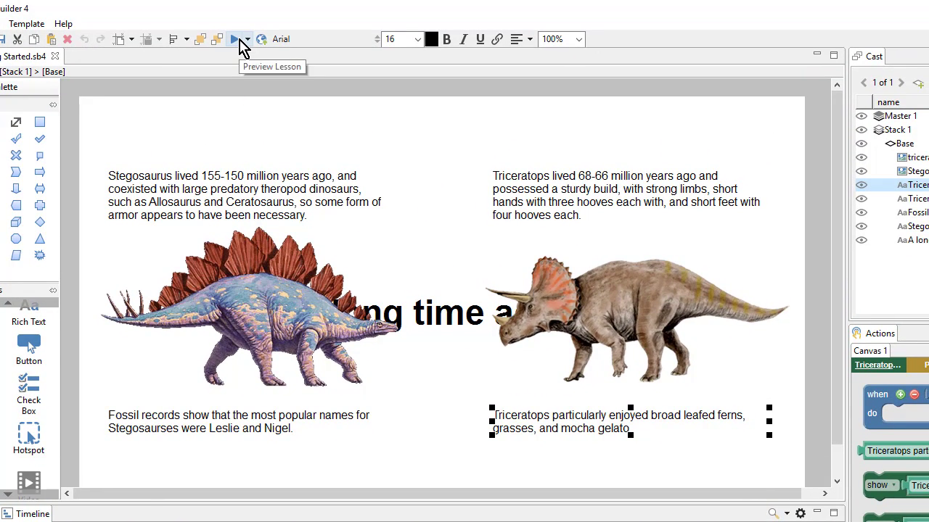
- Preview the lesson to watch the timed sequence play, and close the preview
left_click(239, 26)
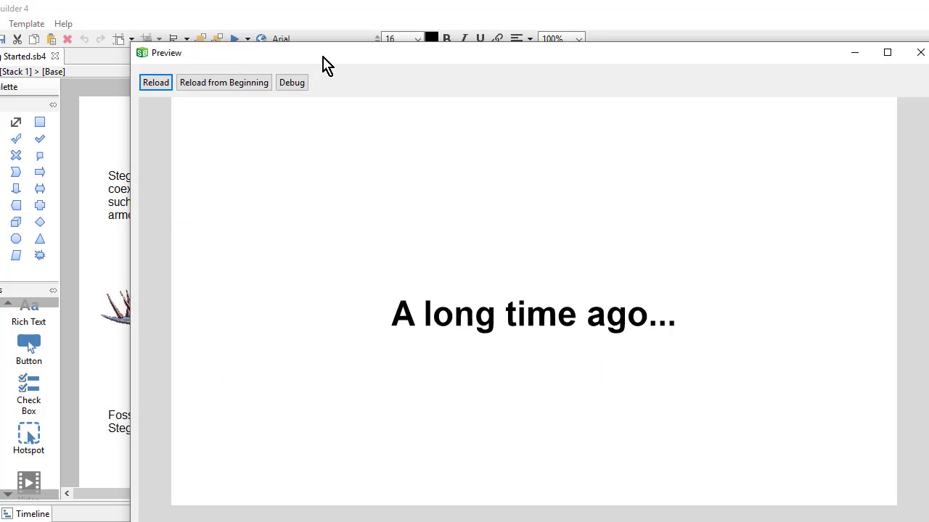
left_click(446, 335)
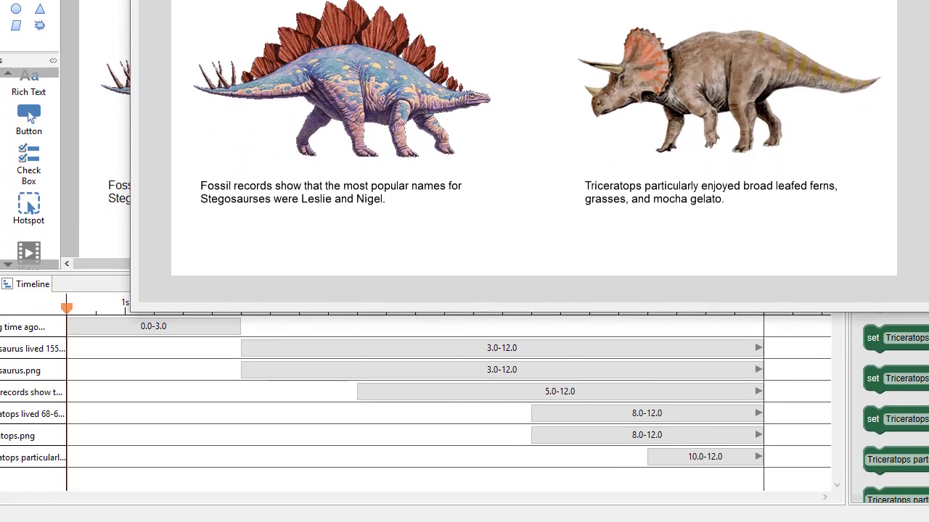
left_click(920, 52)
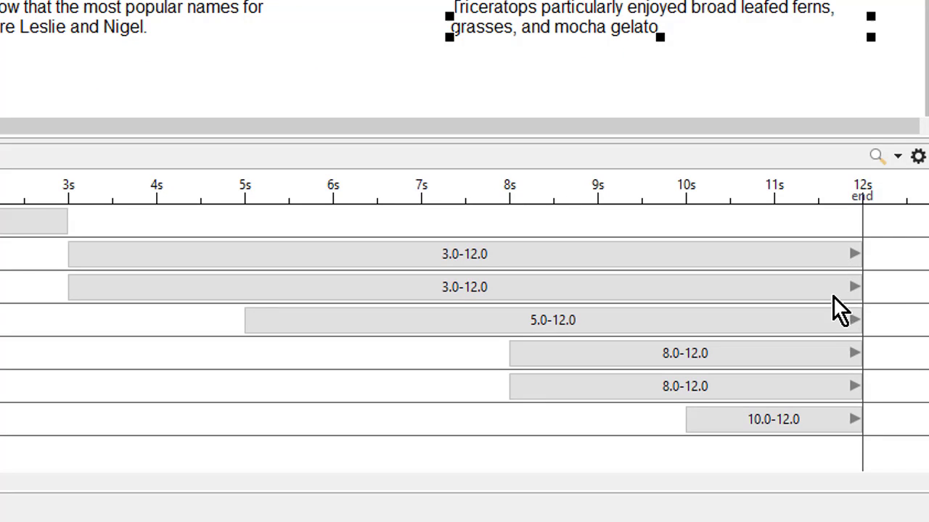
- Shift the Stegosaurus image's time range to 2.9-11.9, restore it to 3.0-12.0 and fix it to the timeline's end
mouse_move(829, 291)
left_mouse_down()
mouse_move(805, 290)
mouse_move(820, 291)
left_mouse_up()
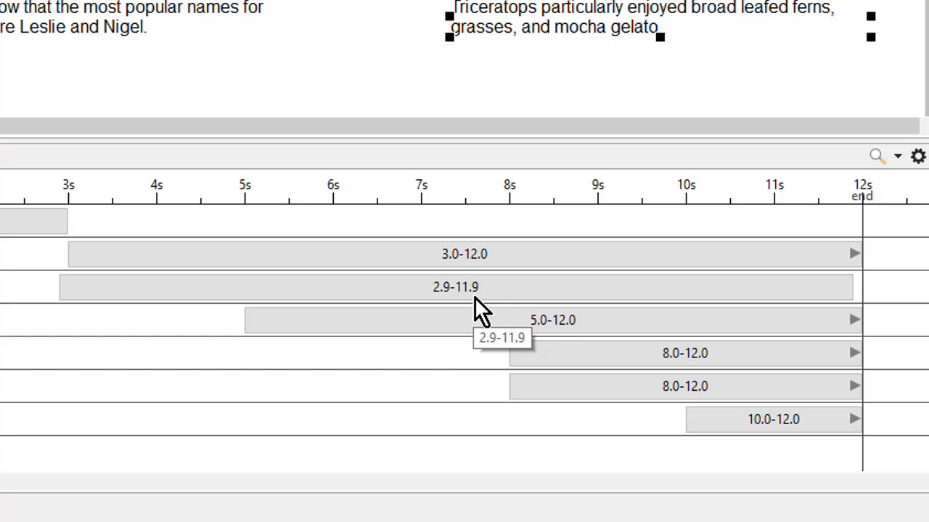
left_click(500, 290)
left_click_drag(501, 290, 508, 290)
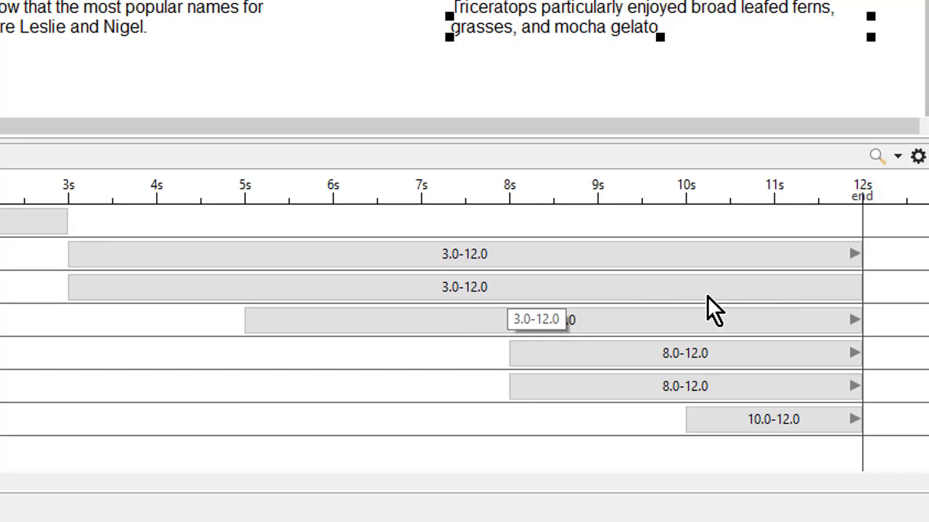
right_click(772, 290)
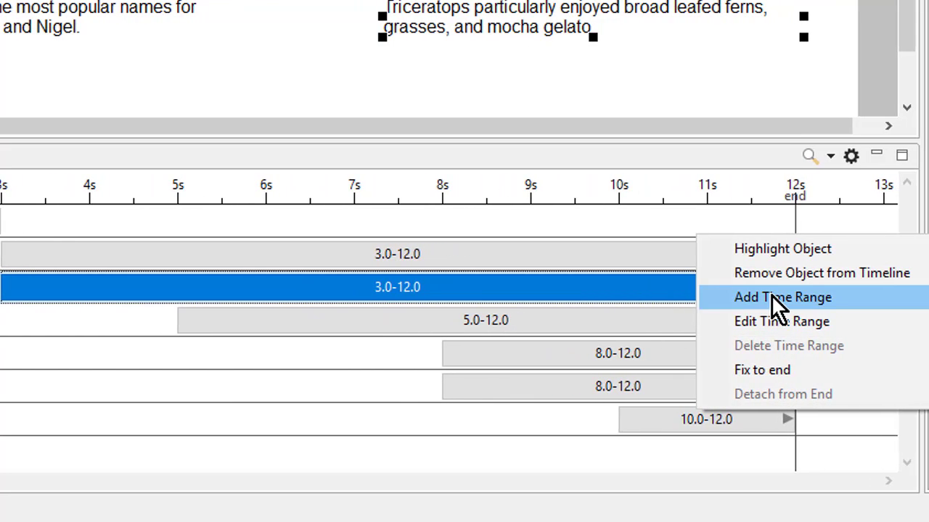
left_click(875, 376)
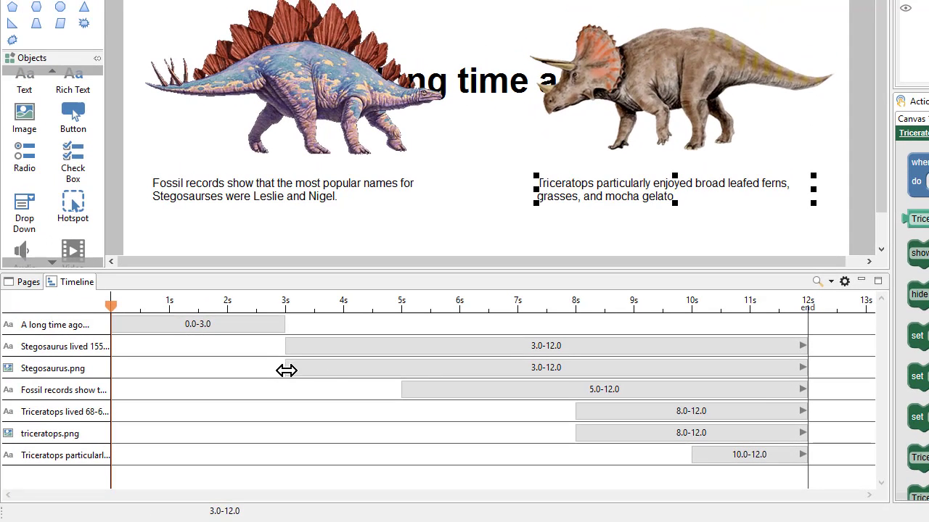
- Stagger the start times: Stegosaurus image 4.9, Fossil records paragraph 6.1, Triceratops image 9.9 and the "Triceratops particularly enjoyed" paragraph 11.0 seconds
left_click_drag(290, 369, 470, 390)
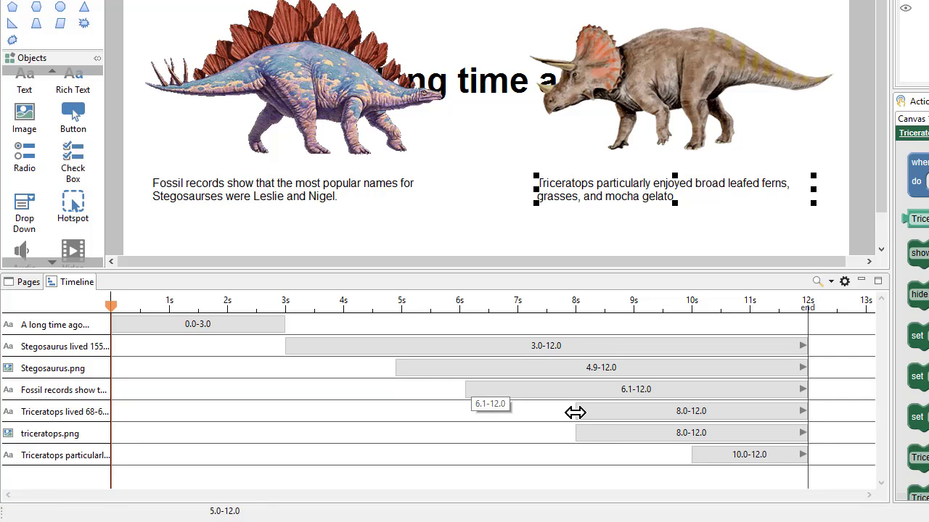
left_click_drag(578, 434, 753, 460)
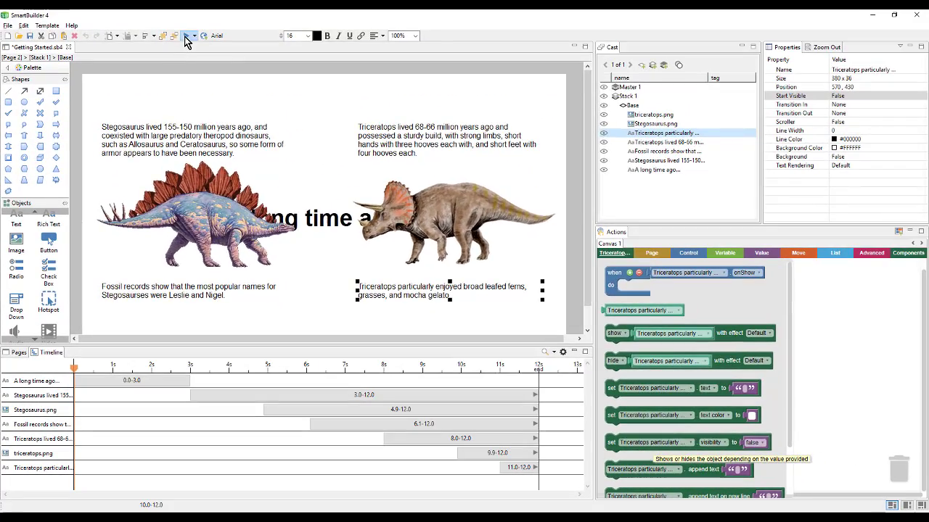
- Preview the lesson again to check the staggered start times, and close the preview
left_click(185, 36)
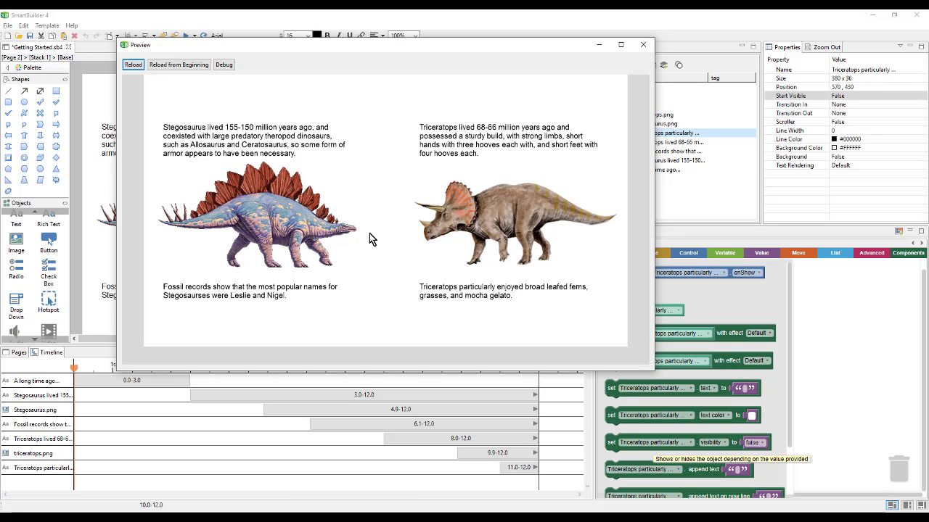
left_click(645, 45)
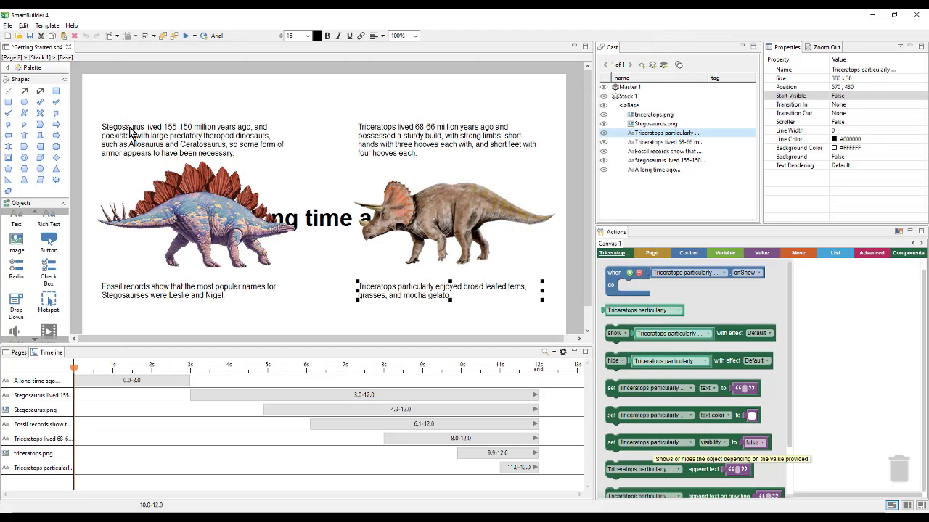
- Set both the Transition In and Transition Out of all seven page objects, text and images together, to Fade
left_click_drag(95, 98, 571, 325)
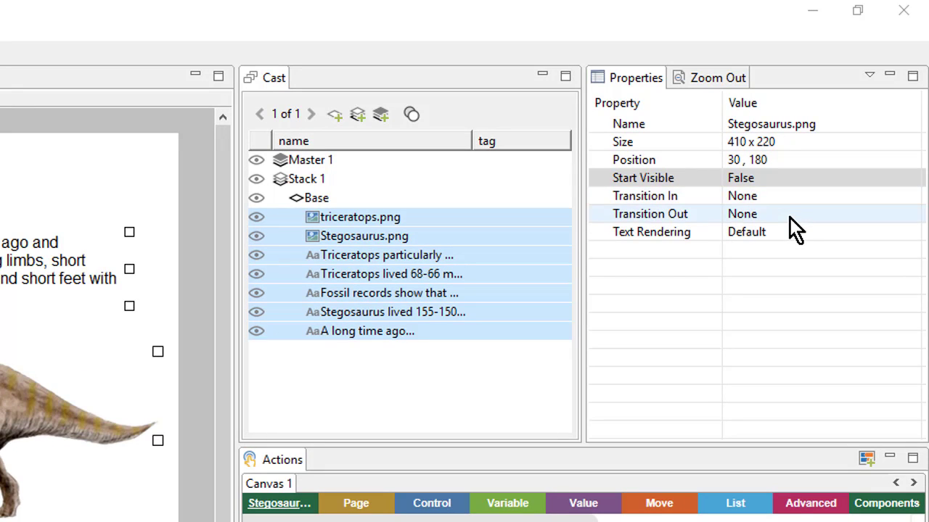
left_click(794, 191)
left_click(793, 191)
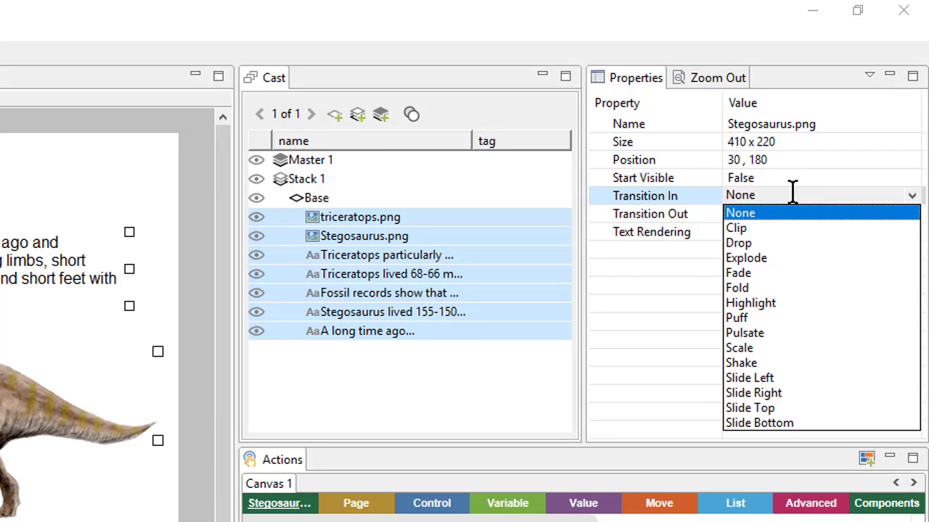
left_click(789, 273)
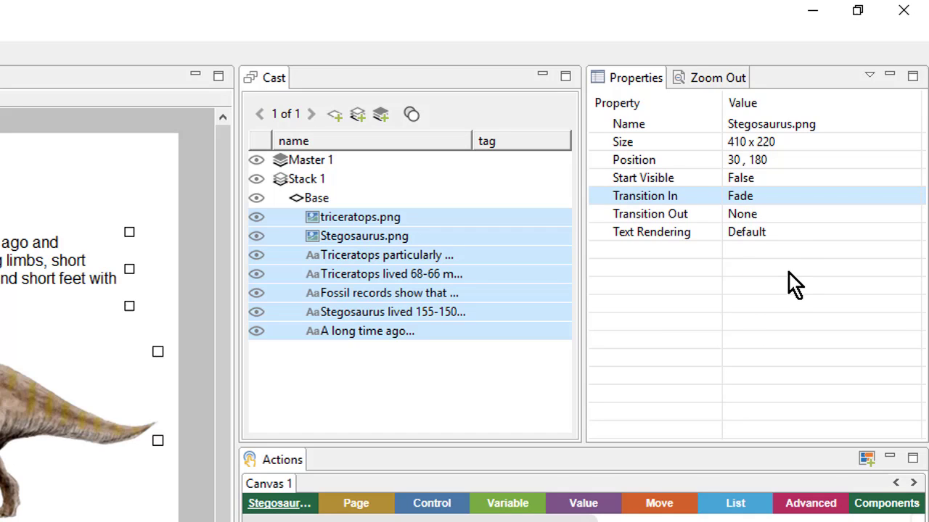
left_click(774, 214)
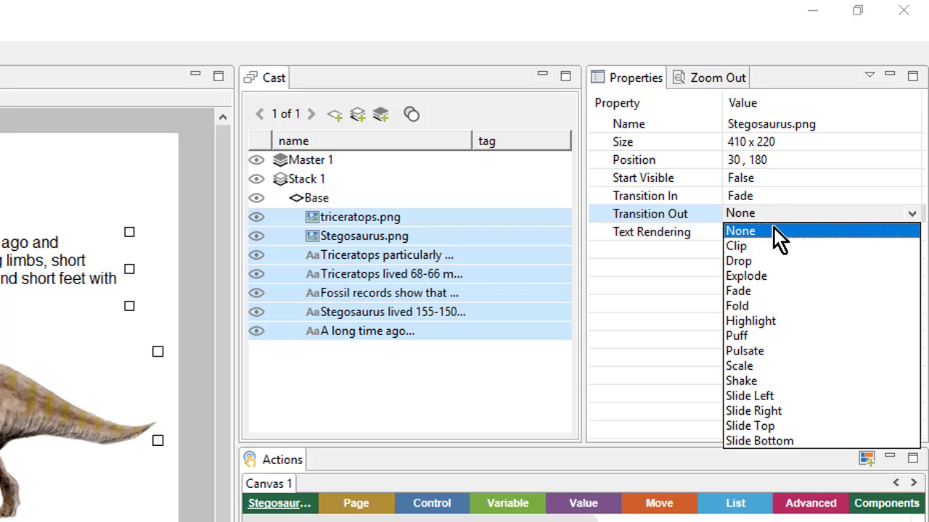
left_click(776, 290)
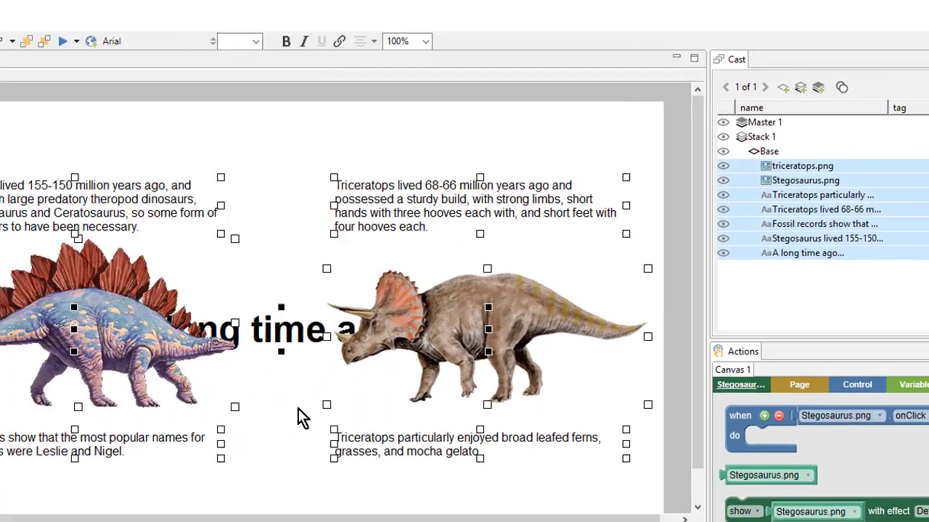
left_click(389, 360)
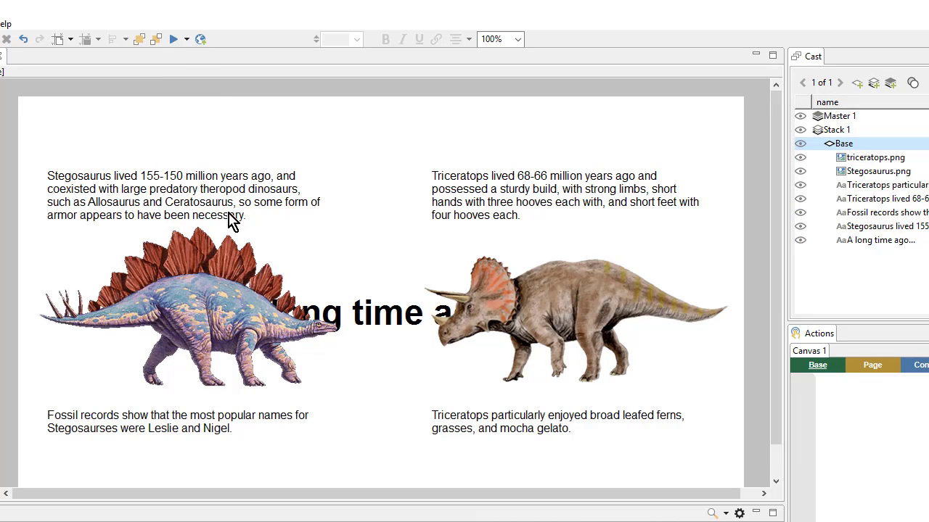
- Preview the lesson to check the fade transitions, close the preview, and save the lesson file
left_click(174, 40)
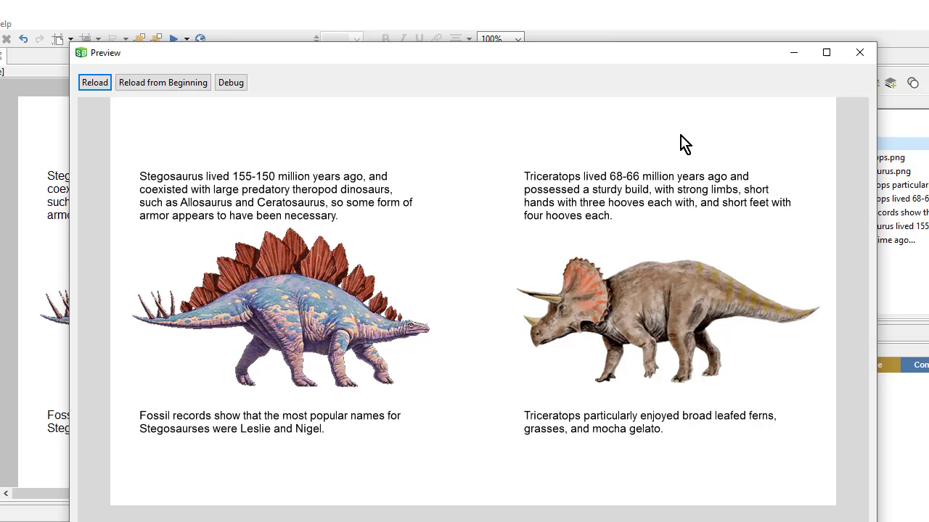
left_click(859, 55)
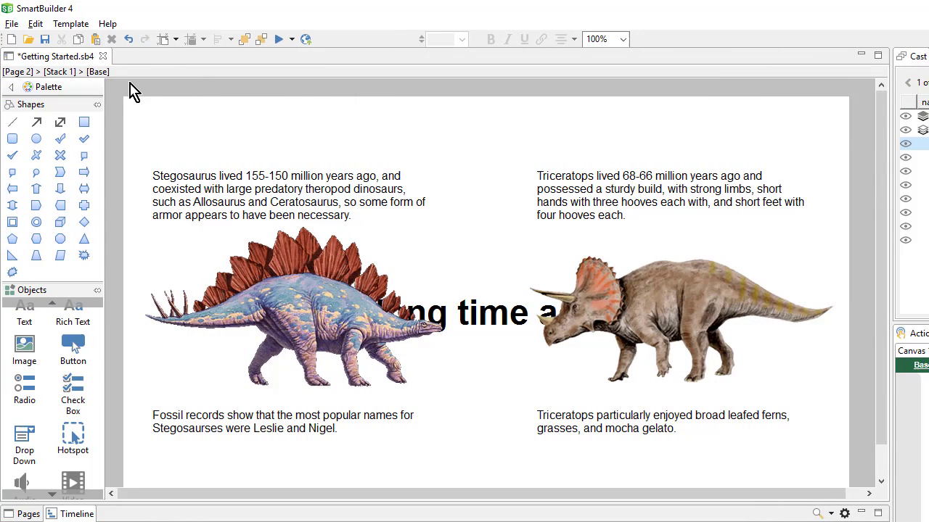
left_click(45, 38)
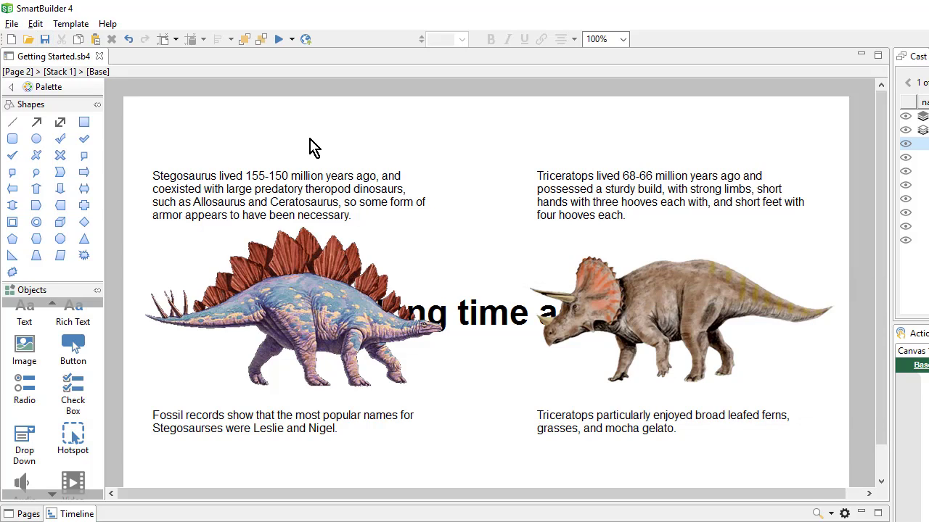